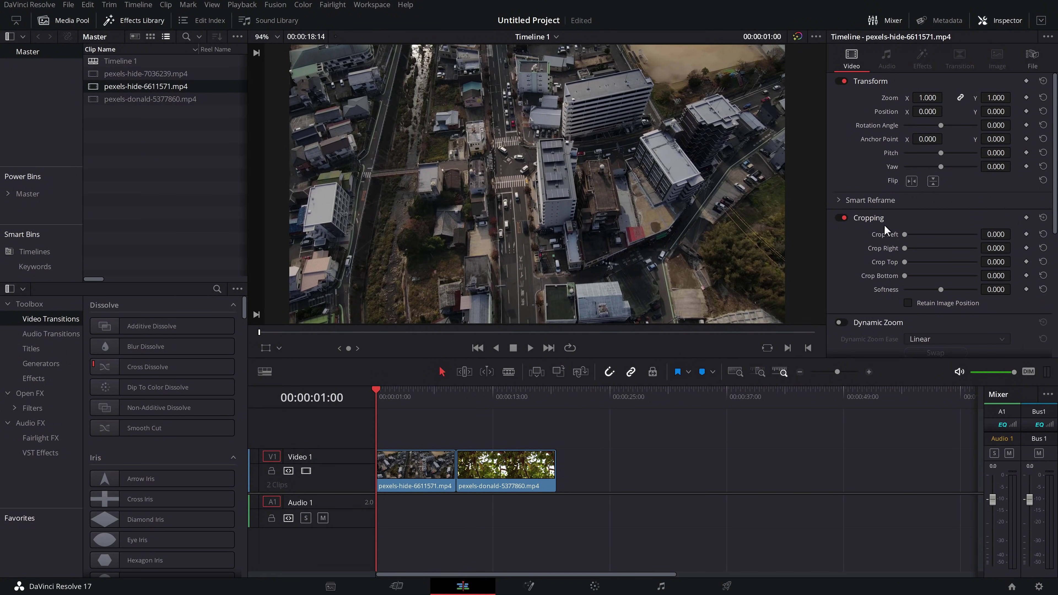
Step: Select both clips, drag a Blur Dissolve over them, and zoom in around 00:00:09:07
drag(439, 431, 496, 457)
drag(146, 346, 462, 415)
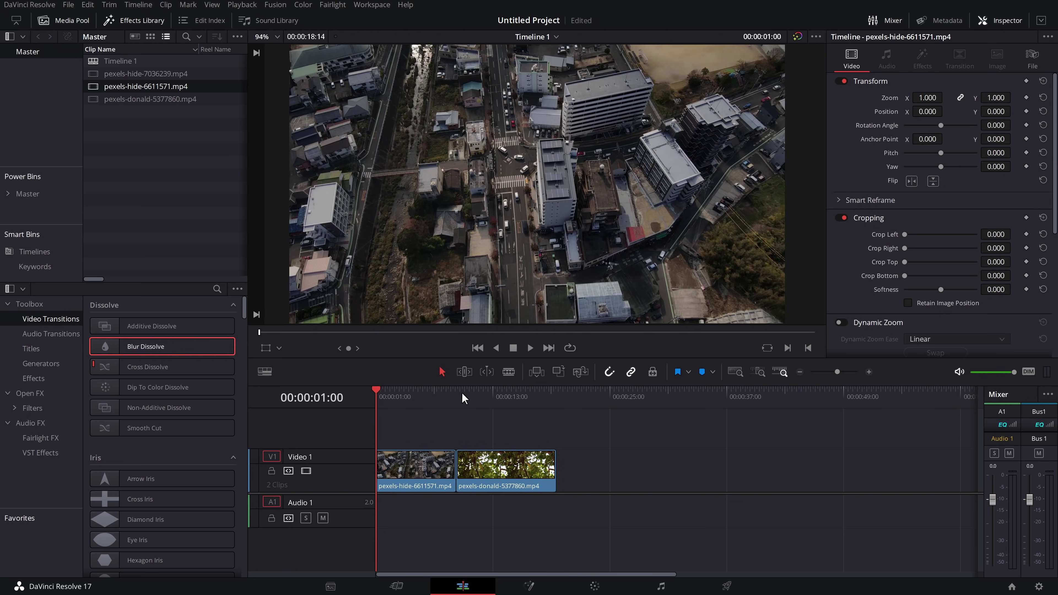
click(457, 394)
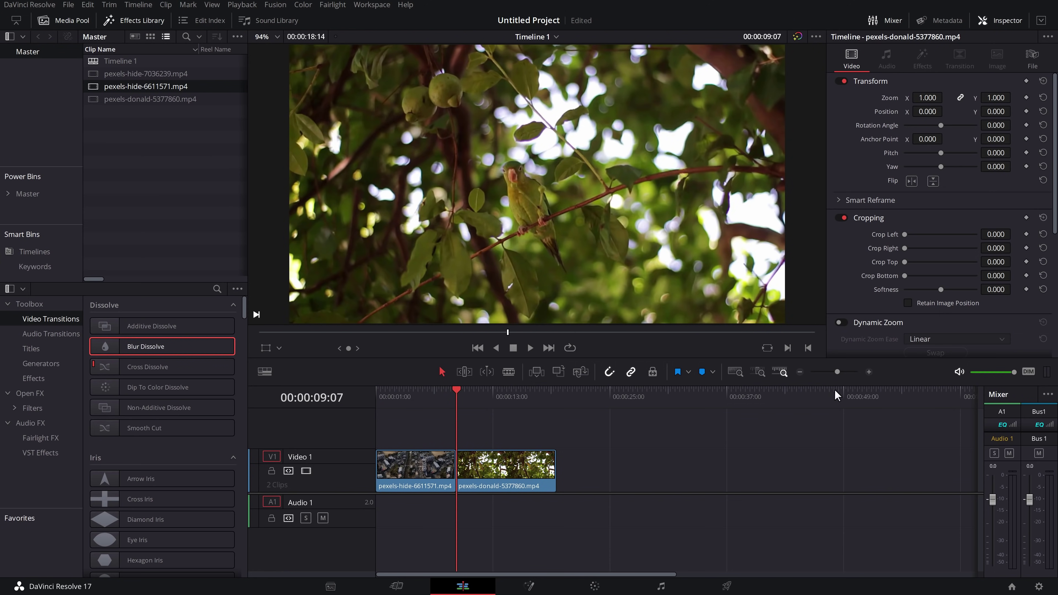
click(870, 373)
click(516, 419)
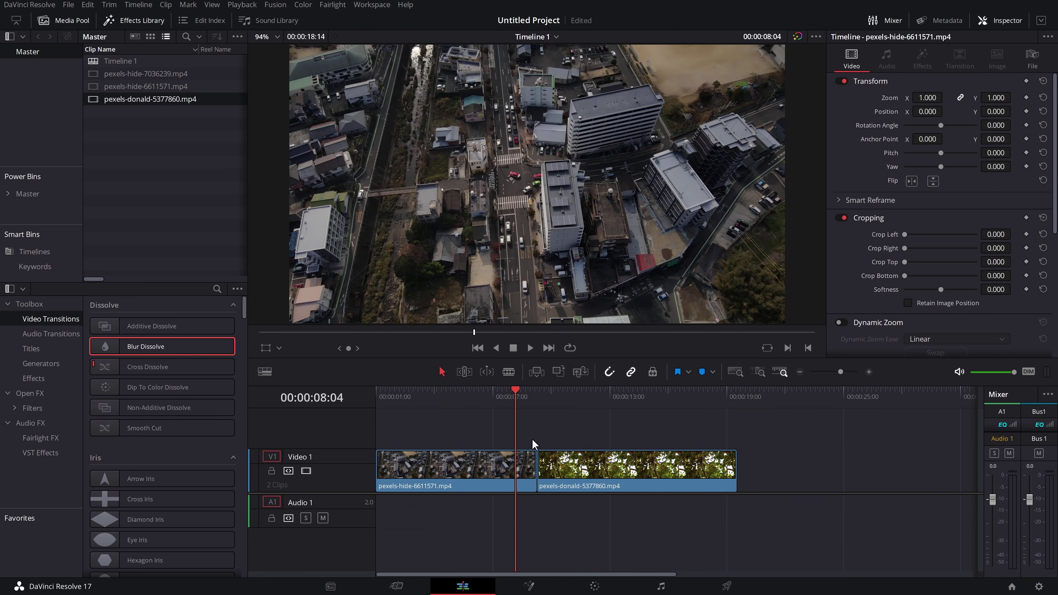
Step: Lift the parrot clip onto a new Video 2 track, then return it to Video 1 after the city clip
click(536, 413)
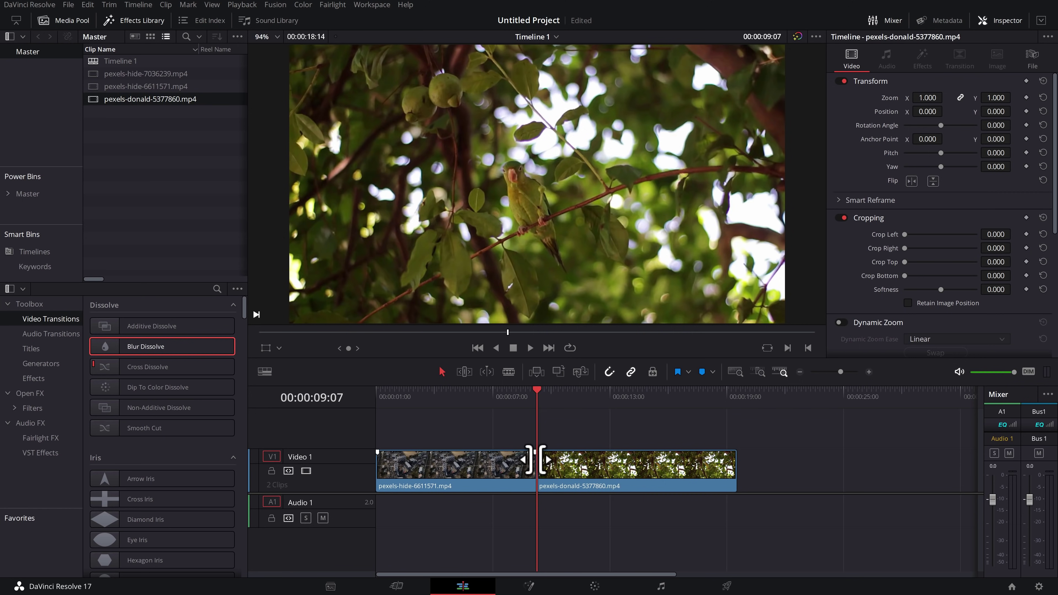
drag(589, 480, 554, 444)
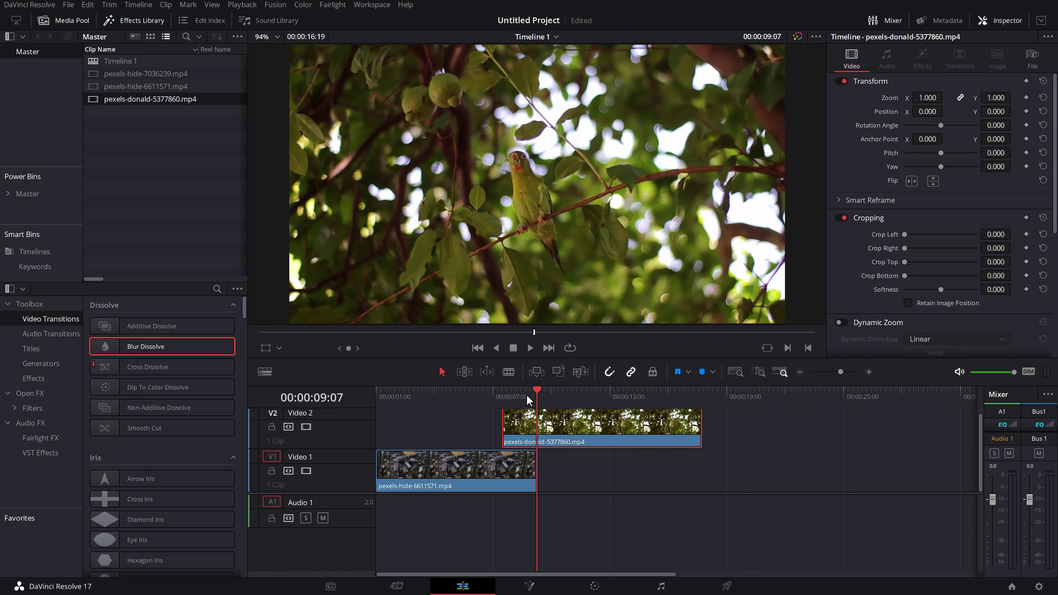
drag(530, 398, 522, 399)
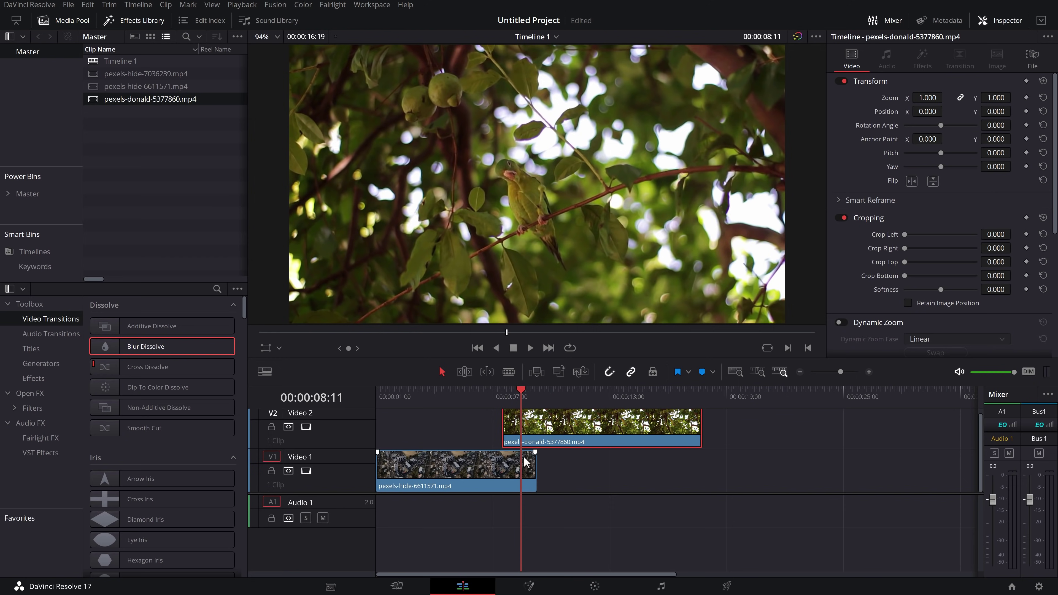
drag(554, 434, 589, 473)
click(535, 398)
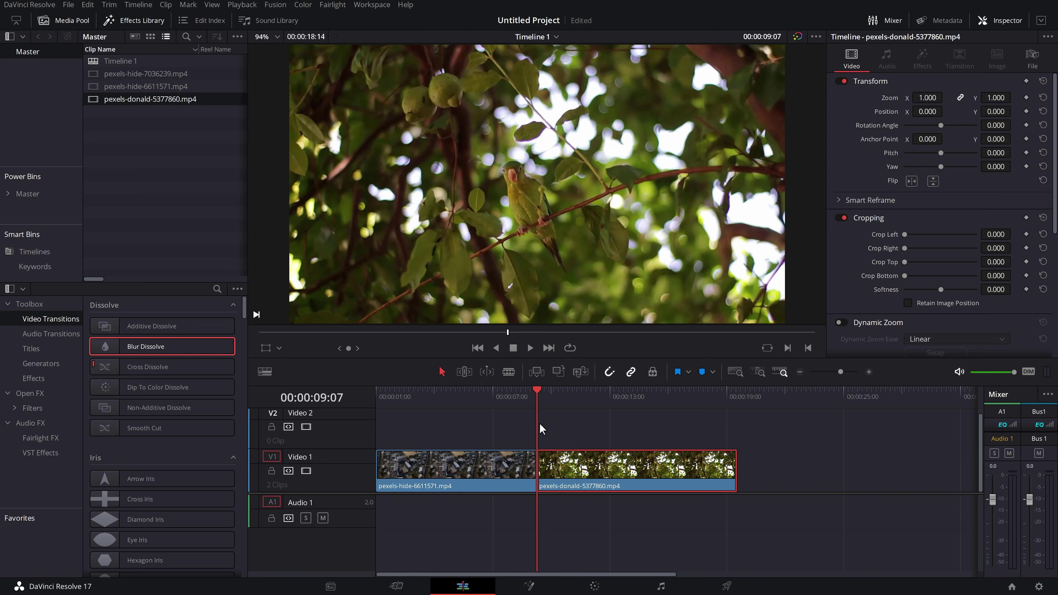
Step: Blade at two points near the cut, ripple-delete the short middle slice, and switch to trim mode
click(522, 401)
key(ctrl+b)
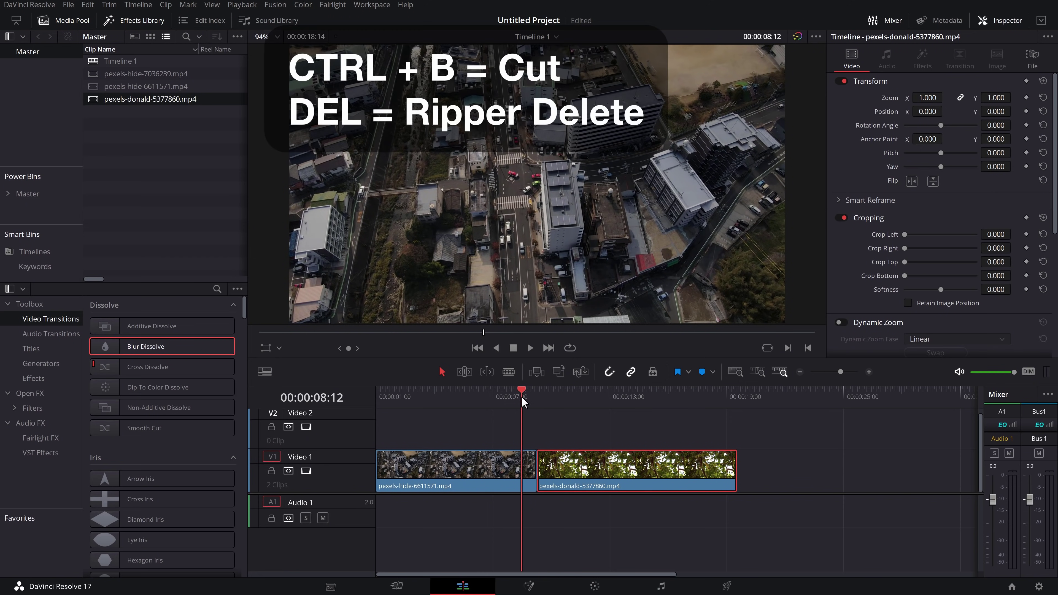
click(556, 400)
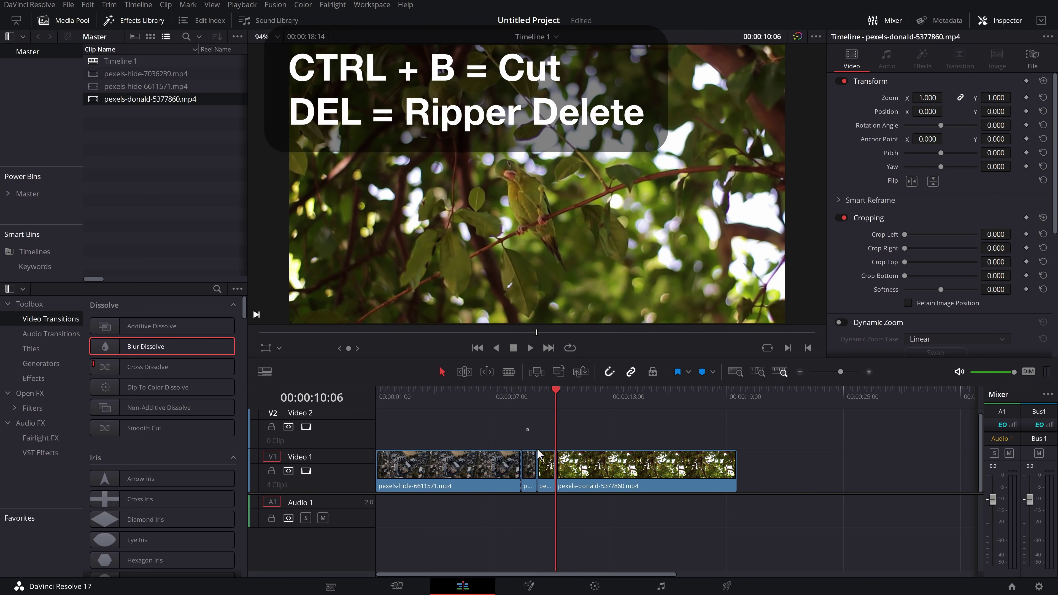
click(529, 470)
key(Delete)
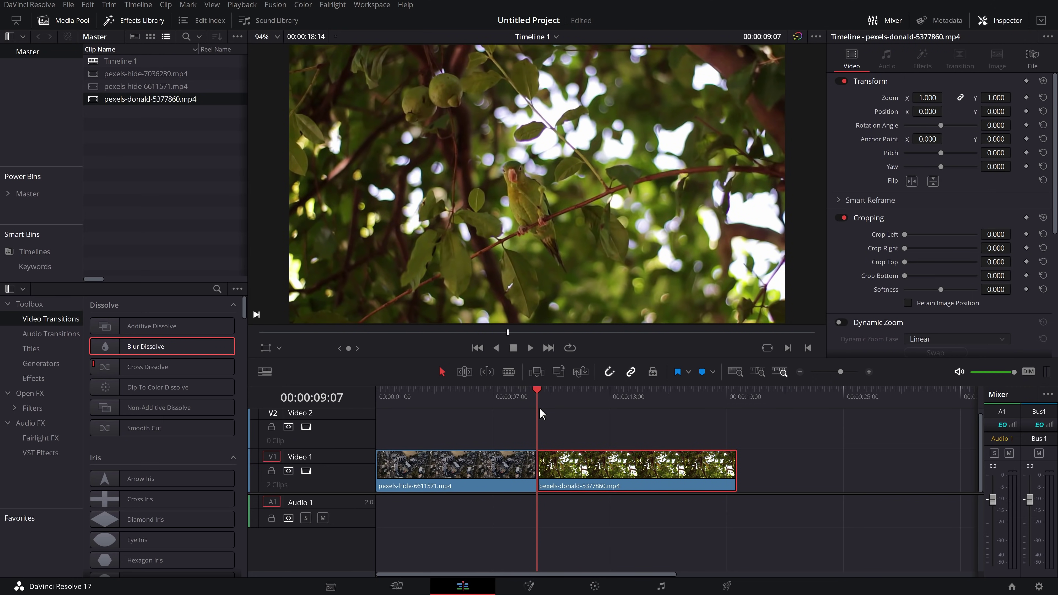
key(t)
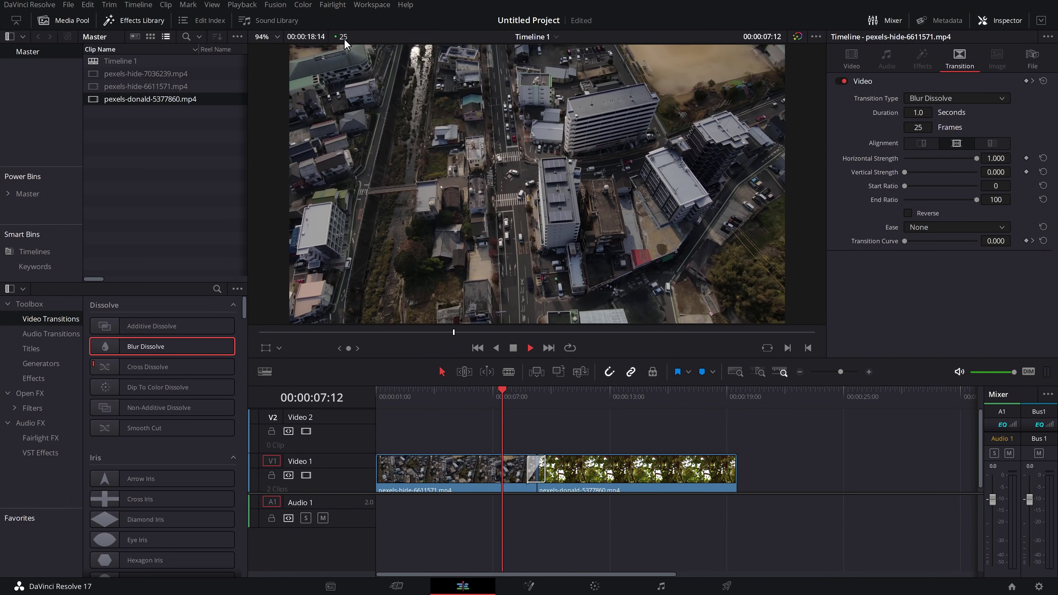
Step: Stop playback at 00:00:08:15 and check the 25 fps frame rate in Project Settings without changes
key(space)
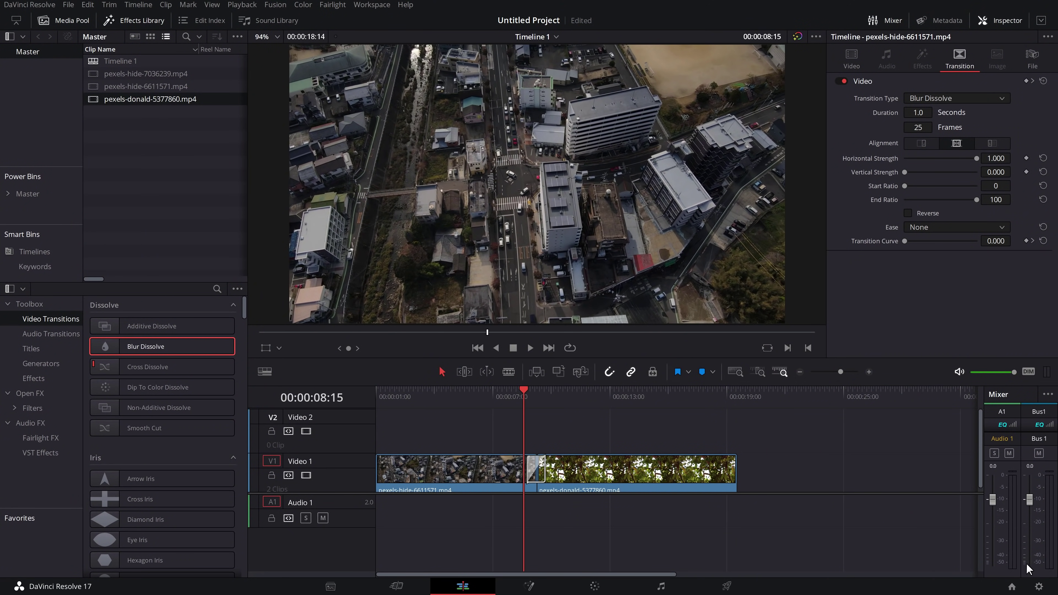
click(1038, 587)
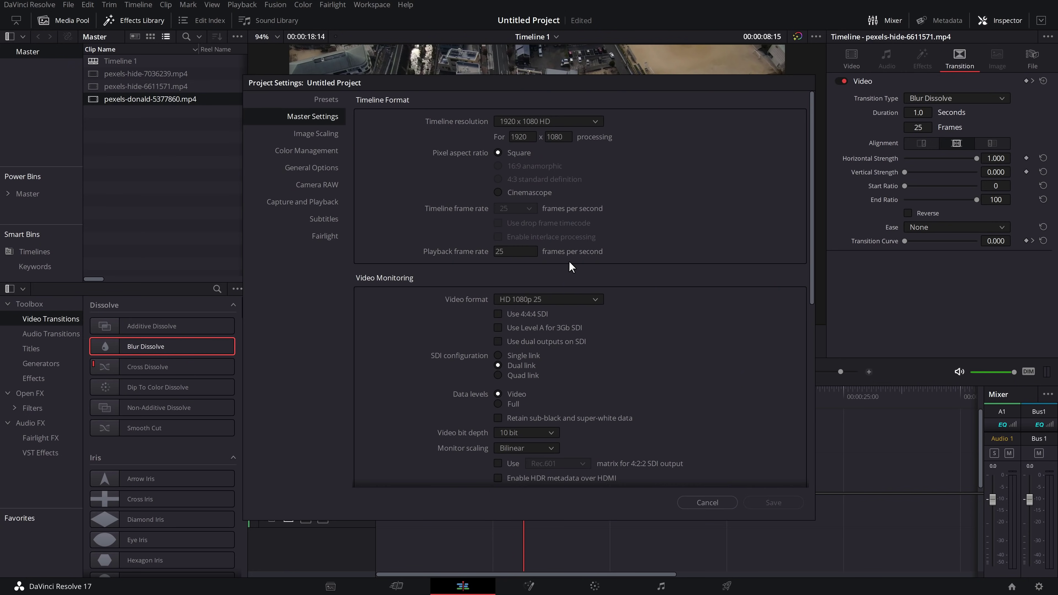
click(707, 502)
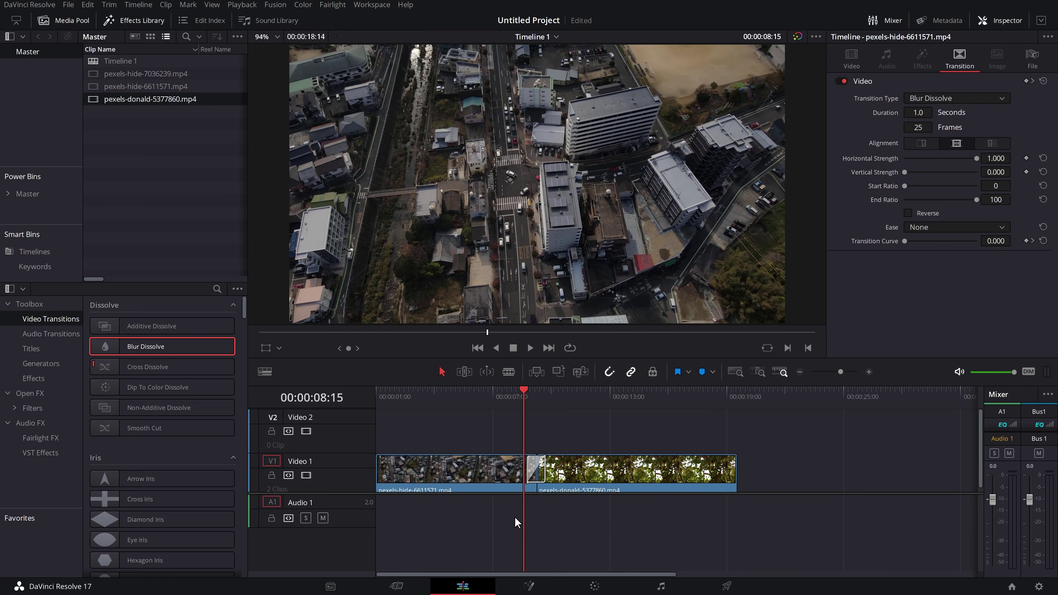
scroll(579, 433, down, 1)
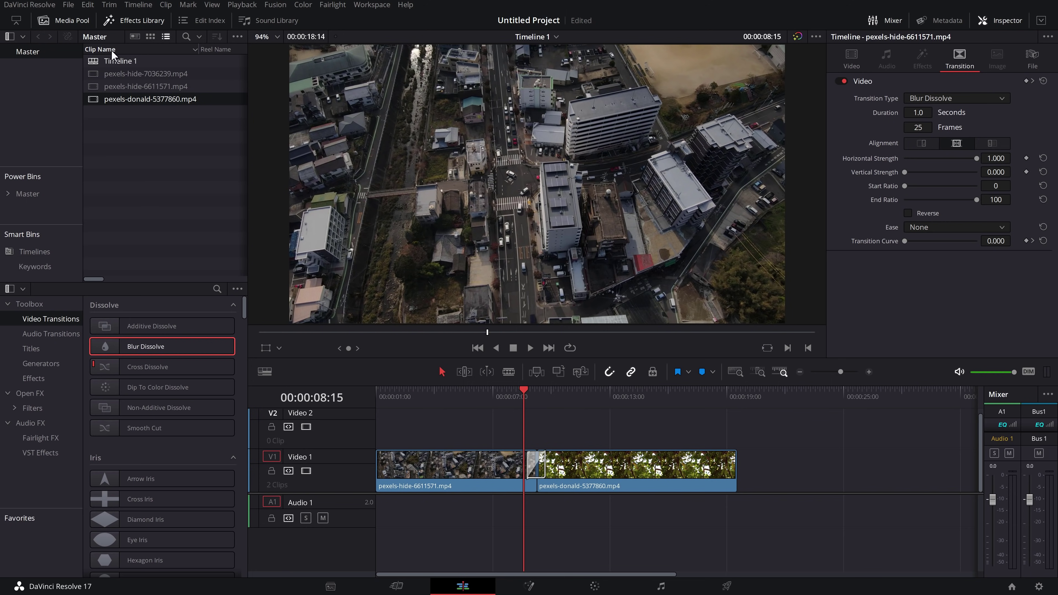
Step: Bring up the media pool's right-click menu and dismiss it
right_click(130, 146)
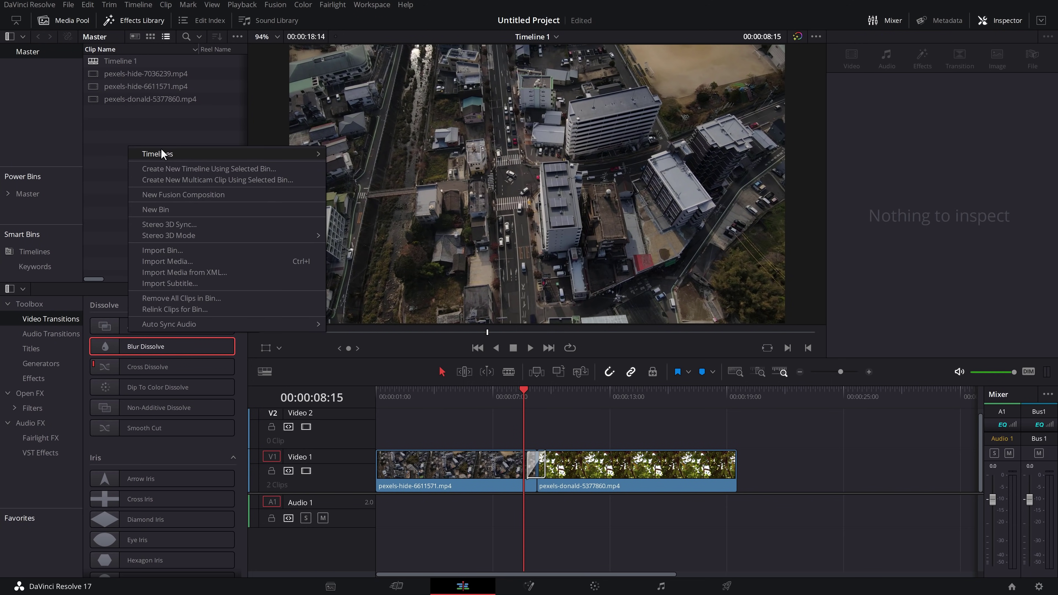
mouse_move(161, 151)
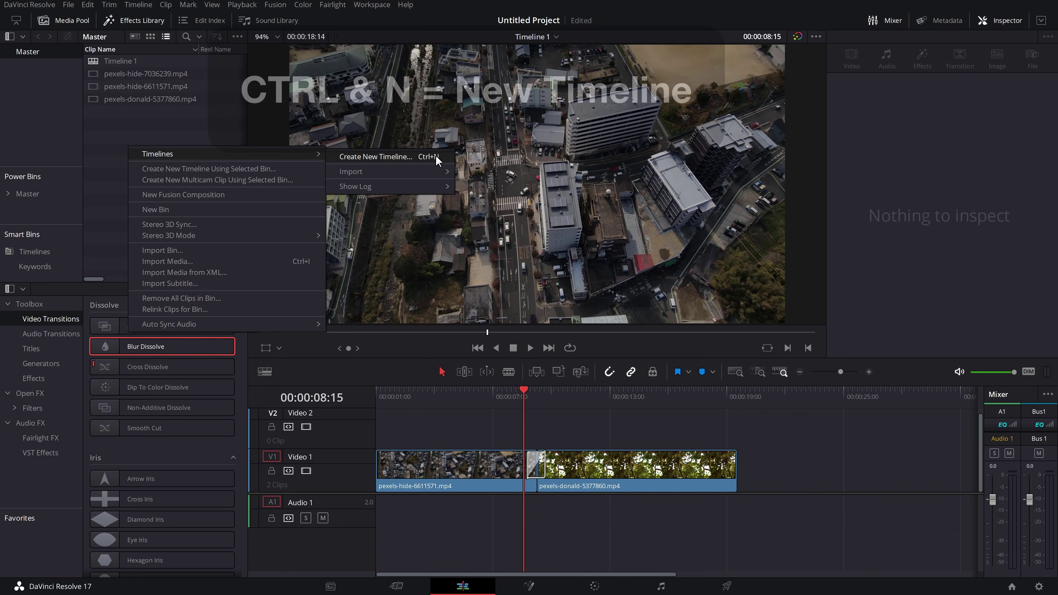
click(211, 136)
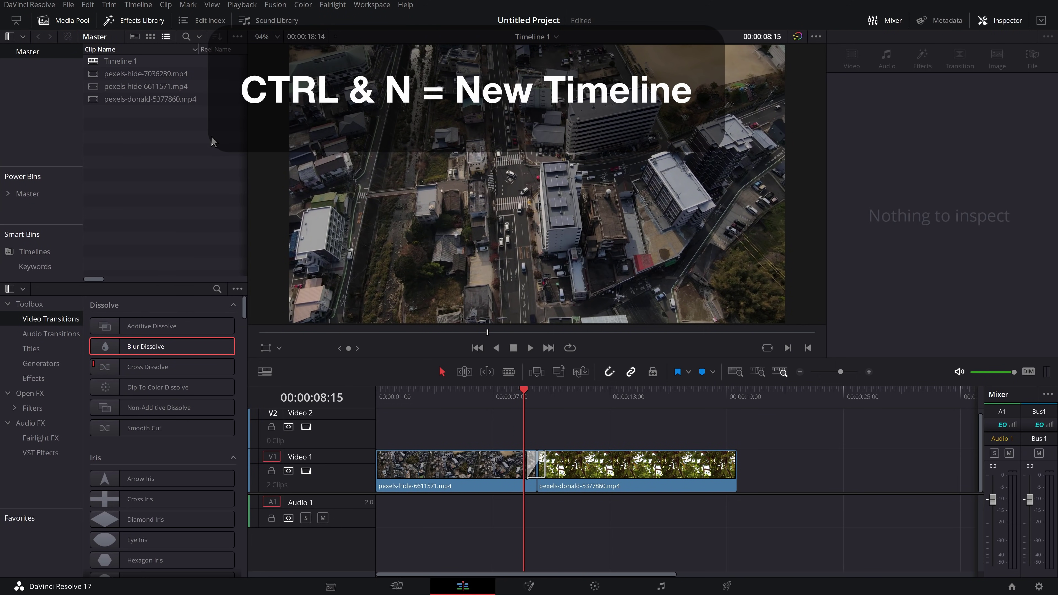
Step: Create a new timeline named '60fps' with its own 60 fps frame rate instead of project settings
key(ctrl+n)
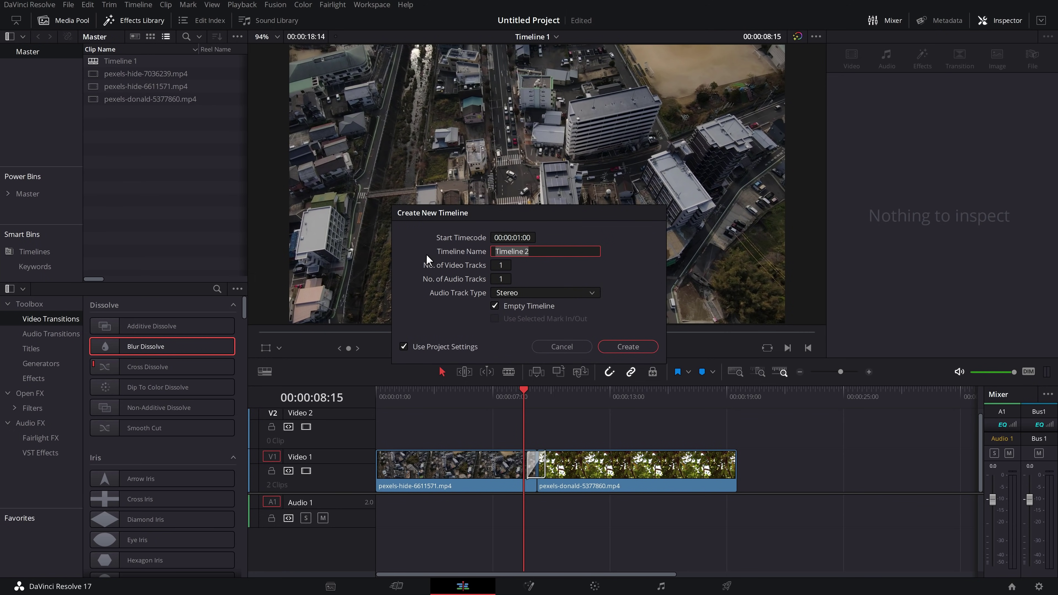
text(60fps)
click(403, 347)
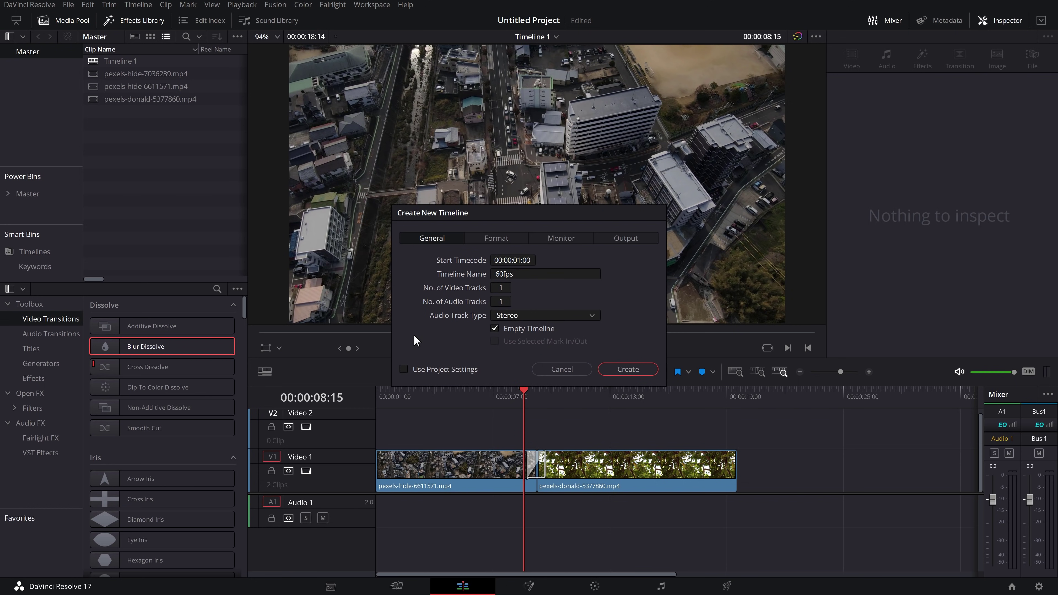
click(489, 240)
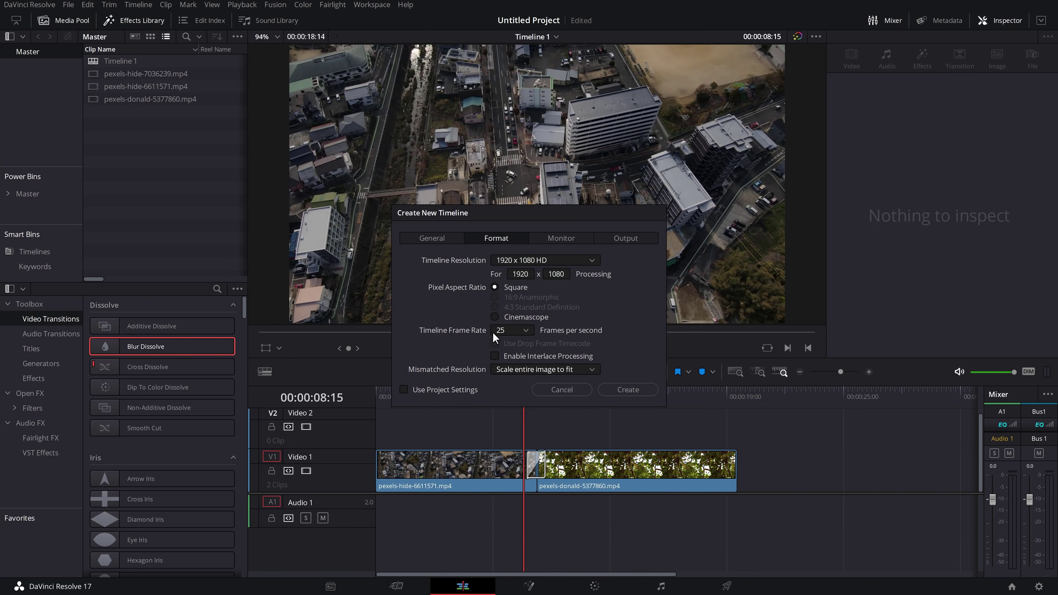
click(520, 331)
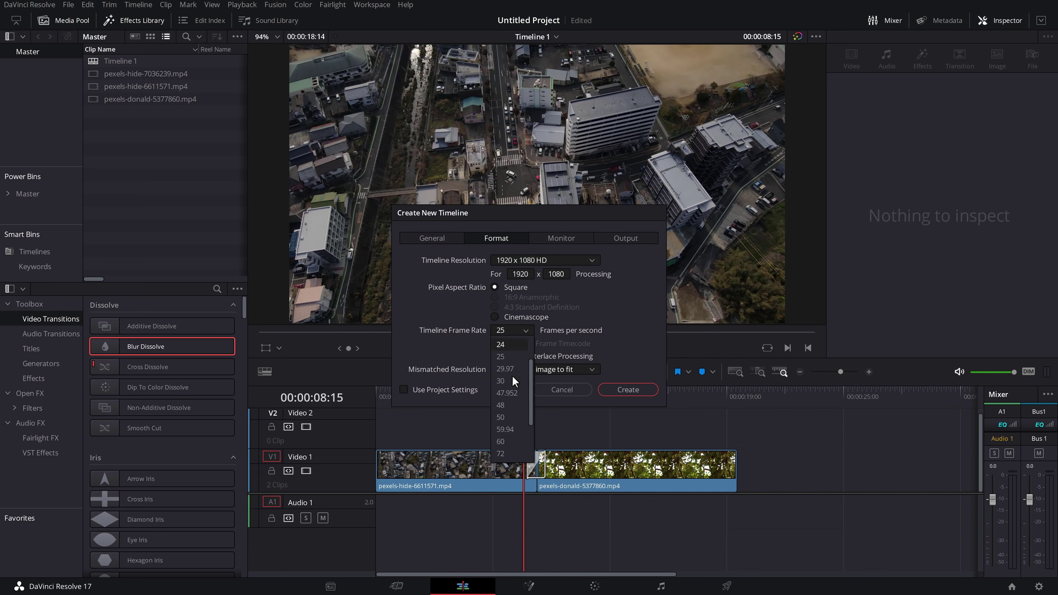
click(501, 441)
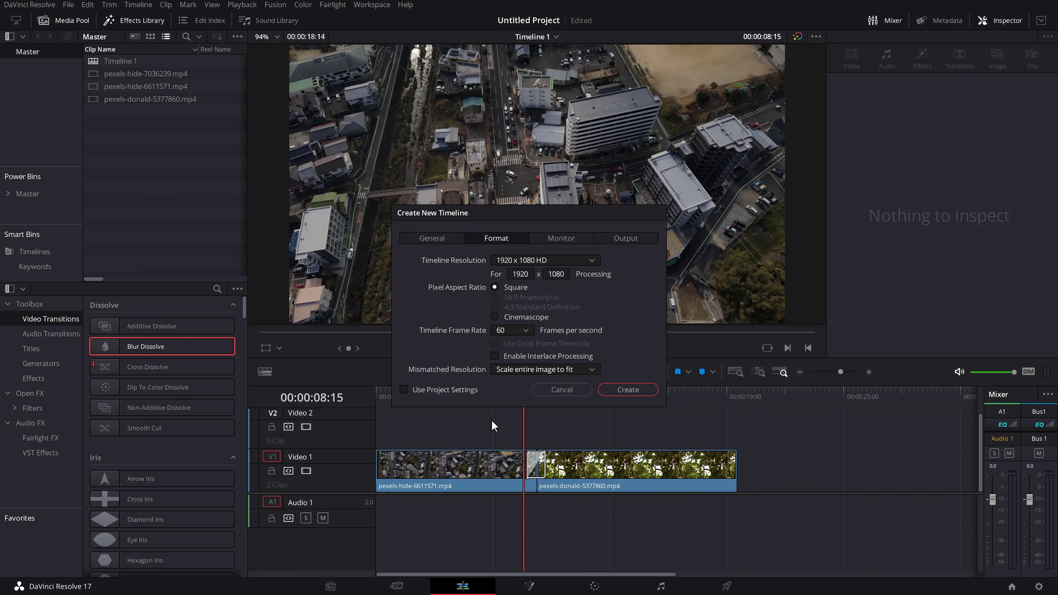
click(636, 393)
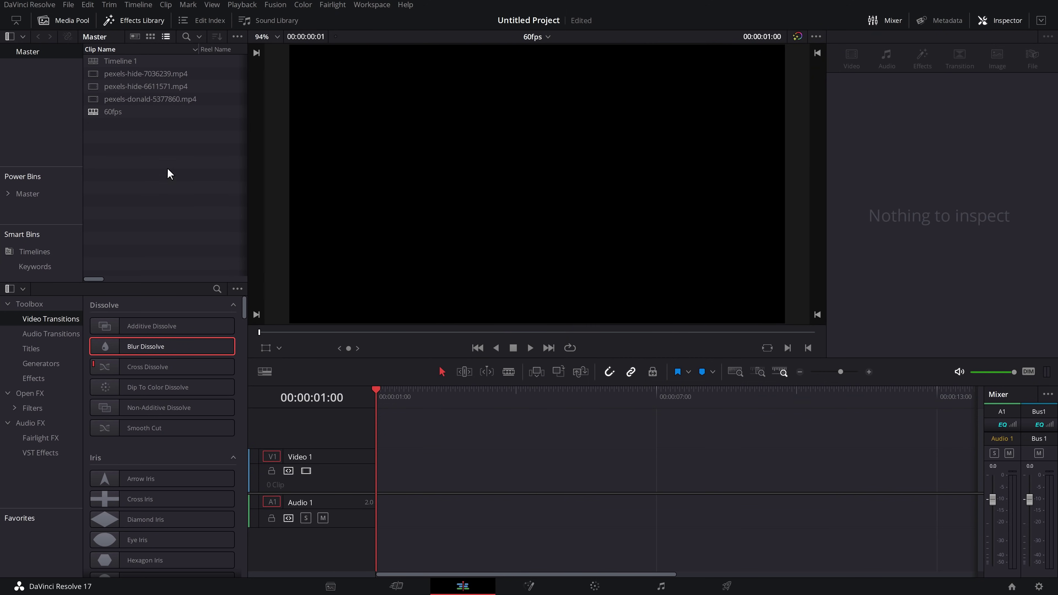
Step: Switch from the 60fps timeline to Timeline 1 using the timeline dropdown above the viewer
click(108, 118)
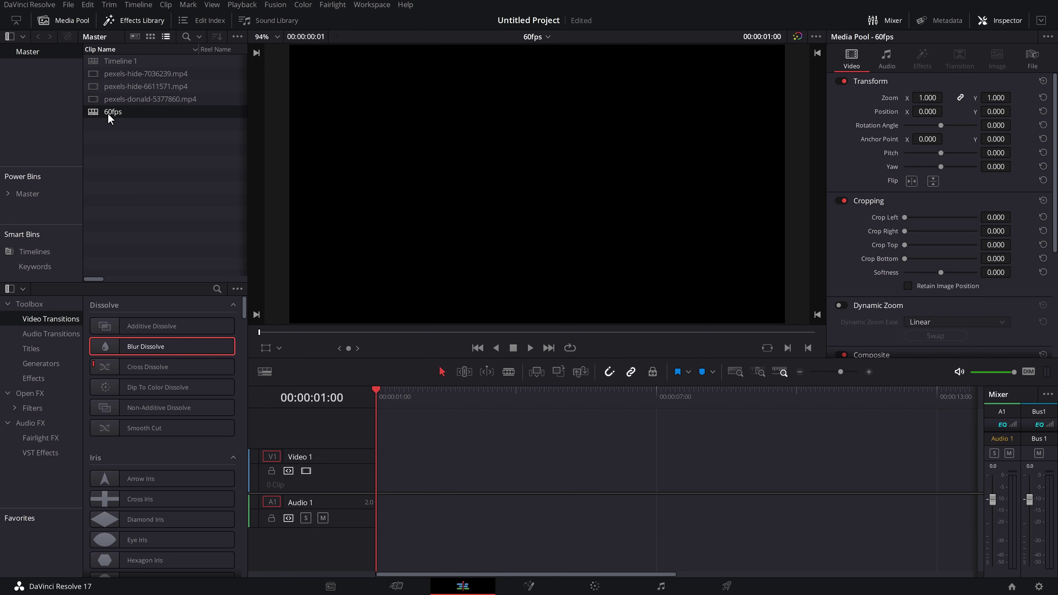
click(114, 67)
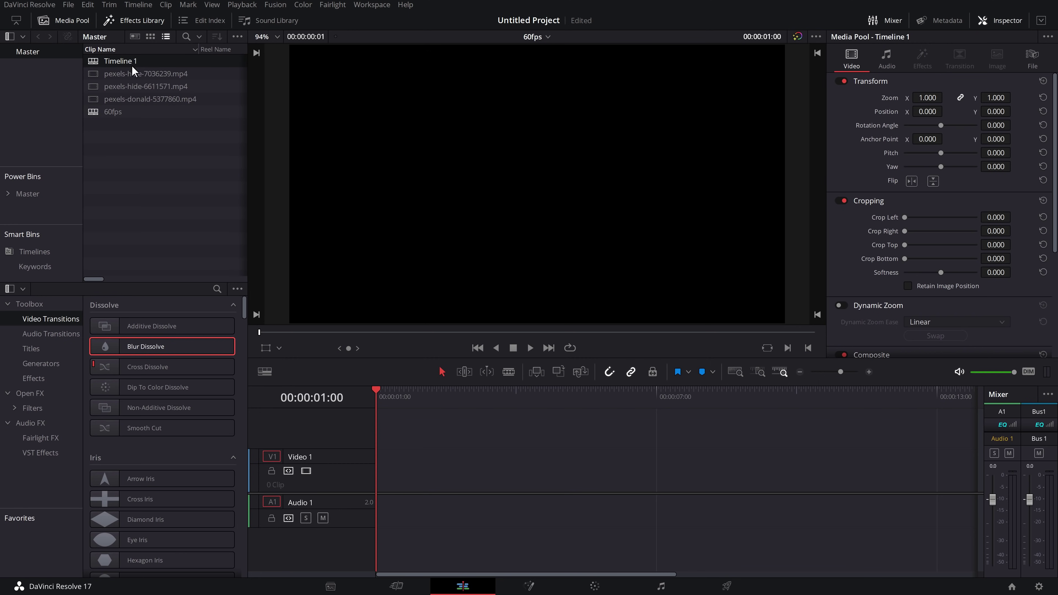
click(111, 114)
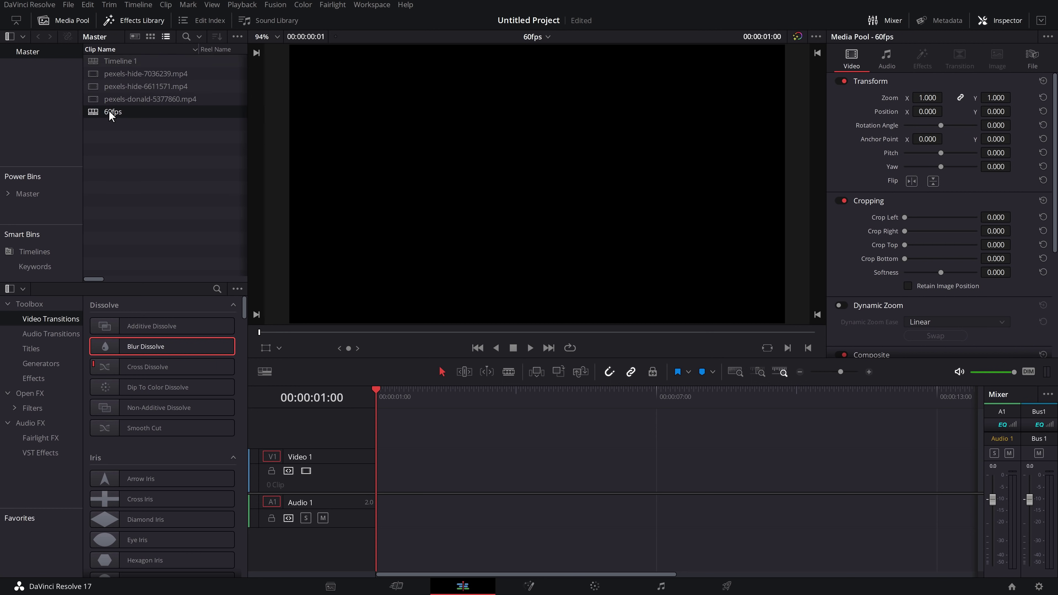
click(546, 38)
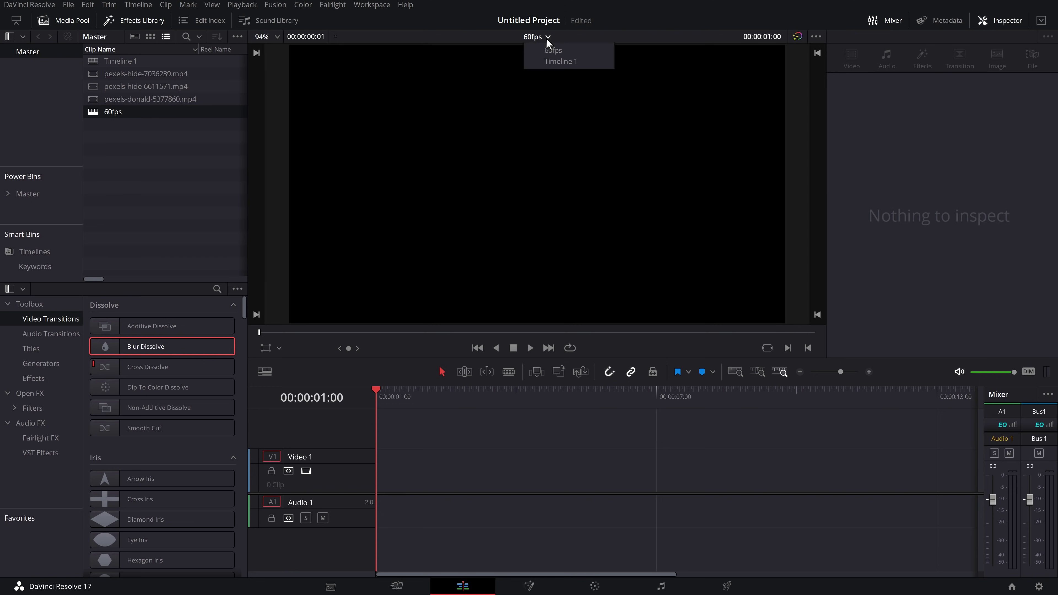
click(558, 61)
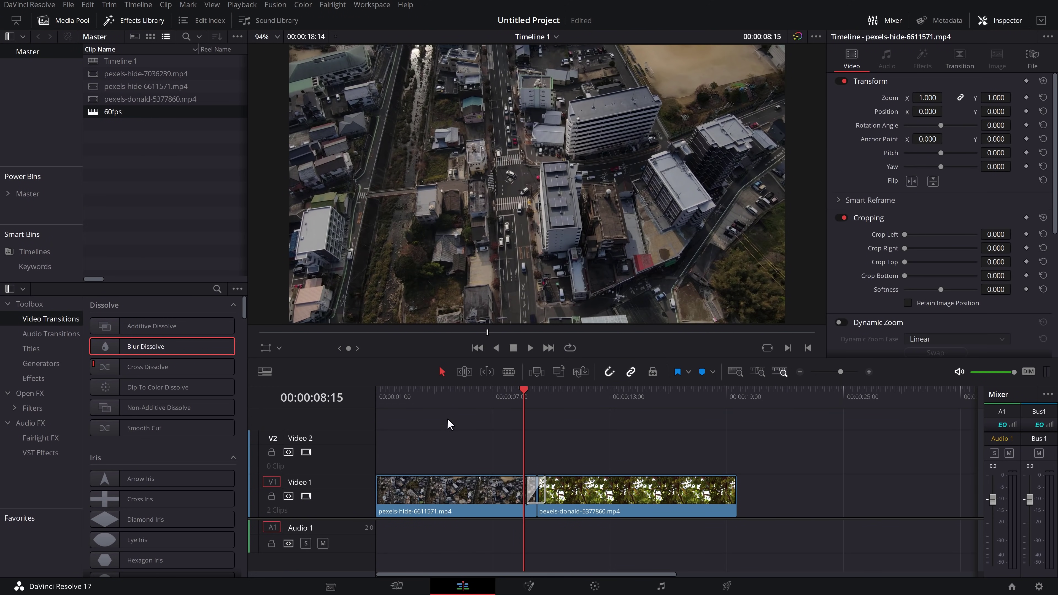
Step: Copy both Video 1 clips from Timeline 1 and paste them at the start of the 60fps timeline
drag(441, 425, 752, 548)
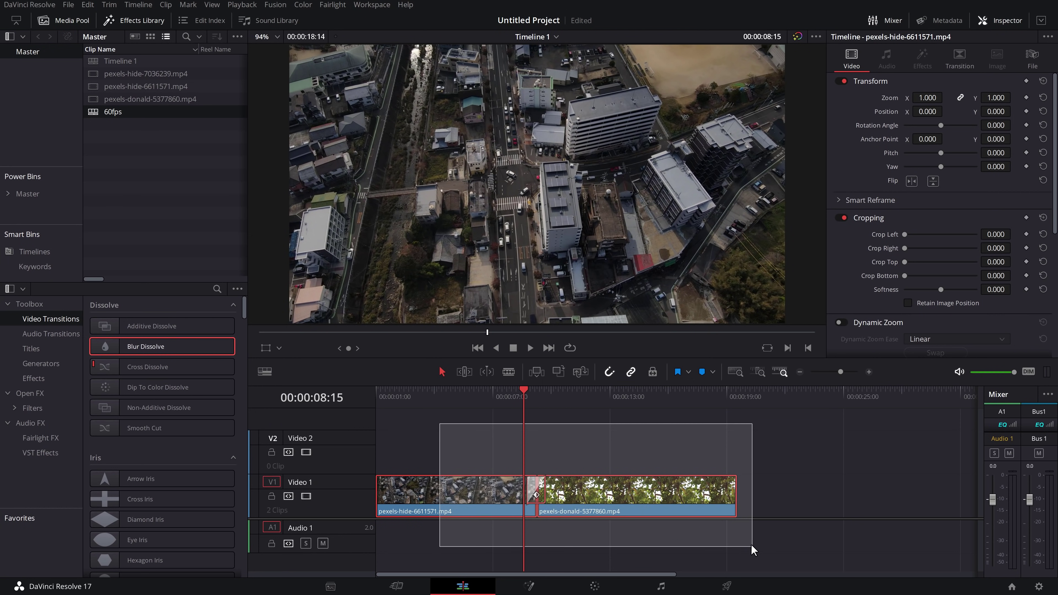
click(465, 454)
drag(415, 436, 755, 549)
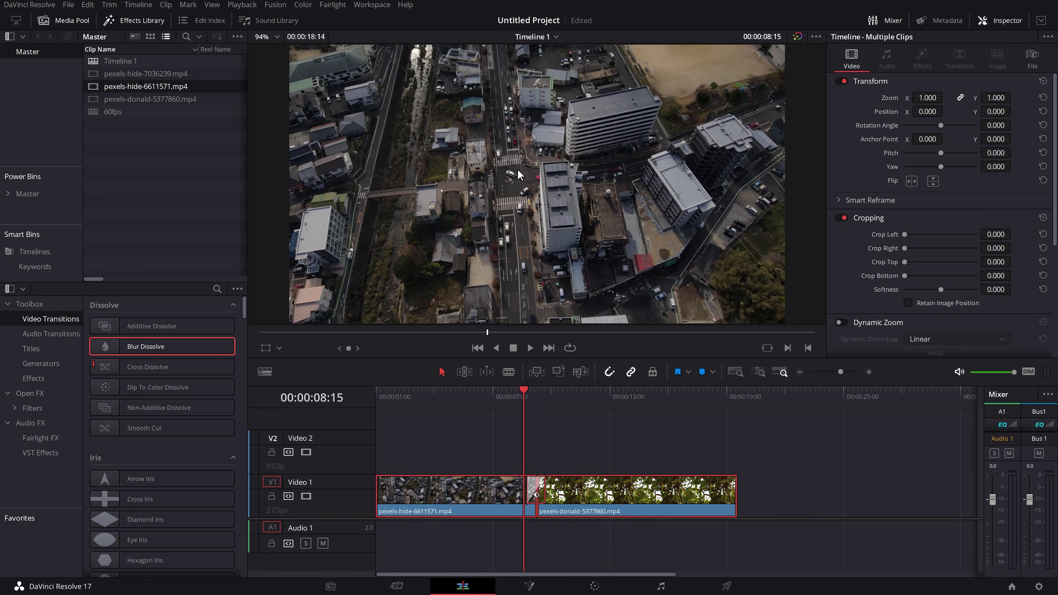
click(526, 38)
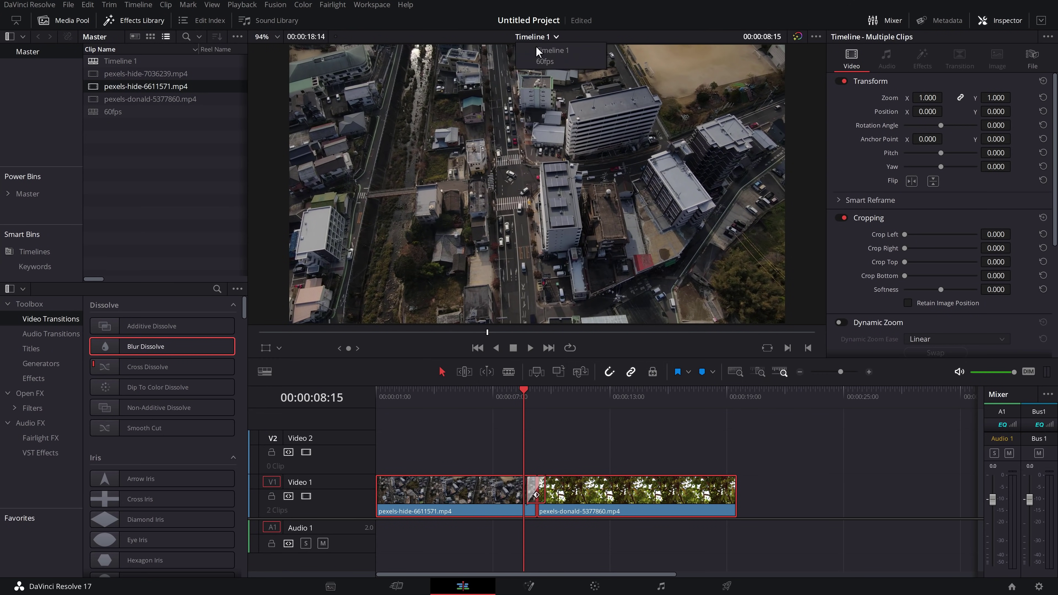
click(545, 61)
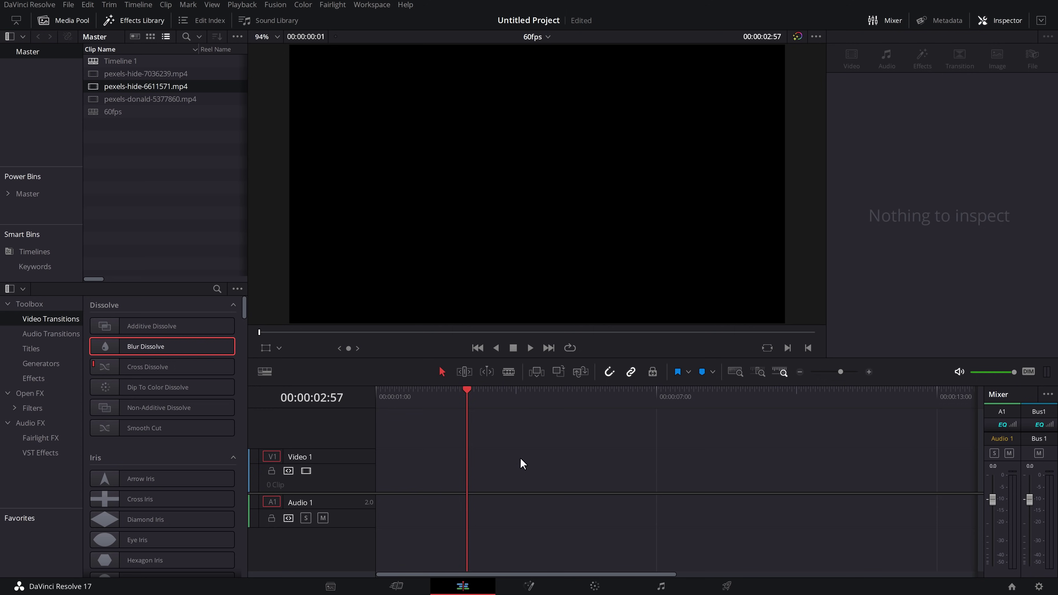
drag(462, 393, 355, 418)
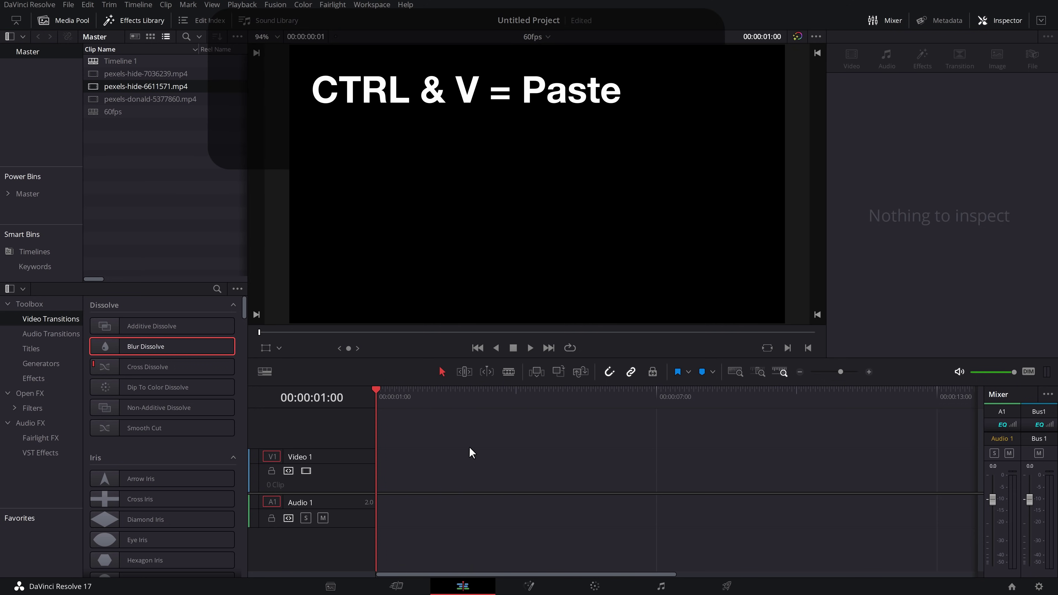
key(ctrl+v)
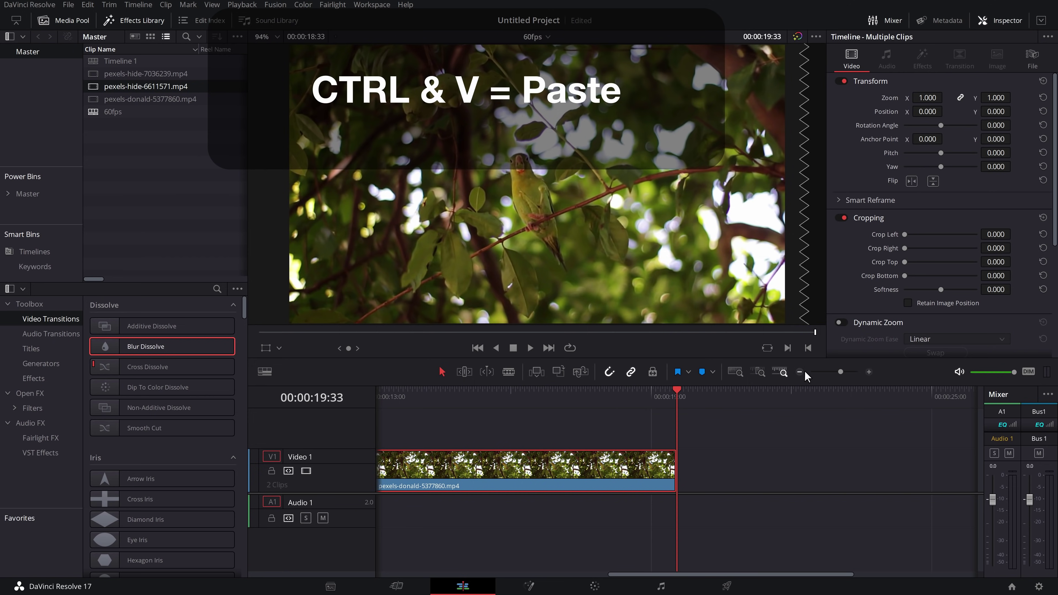
Step: Play the 60fps timeline from its start and stop at about 4:22
click(800, 372)
key(Home)
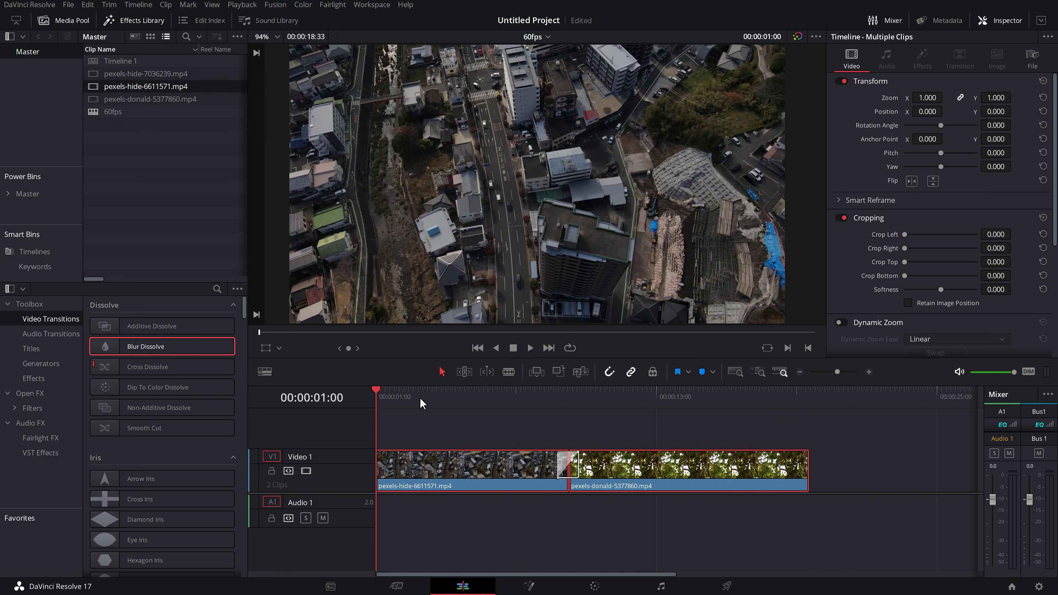
key(space)
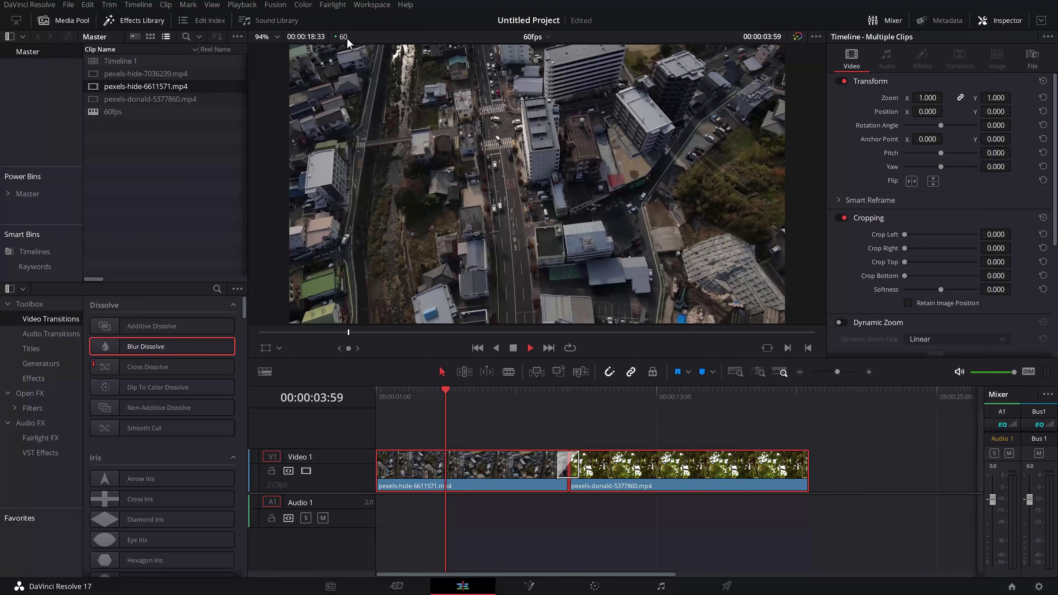
key(space)
Step: Visit the Deliver page, return to Edit, and review Project Settings without changing anything
click(735, 588)
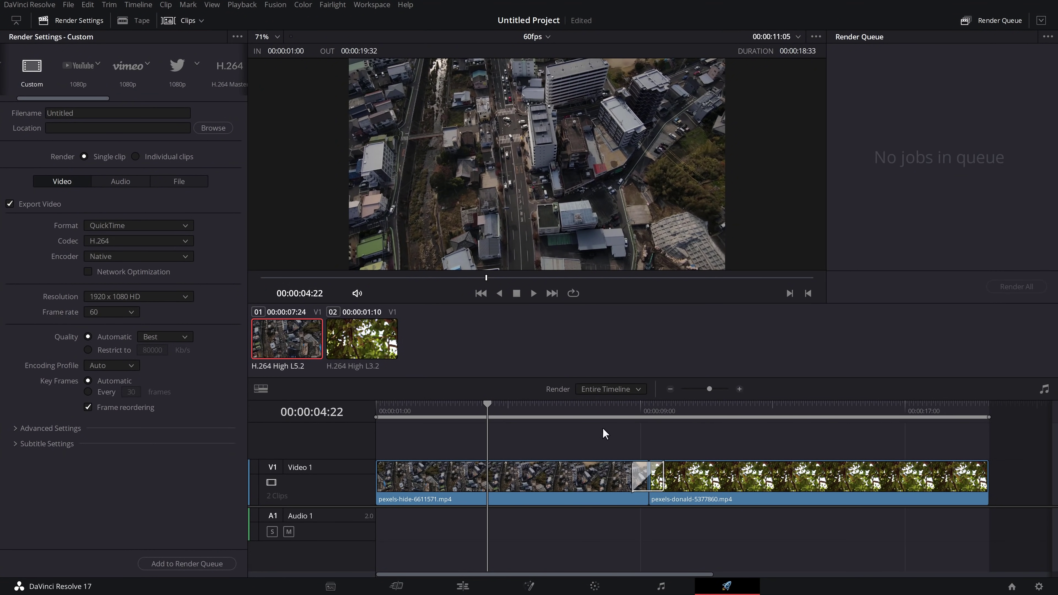
click(470, 584)
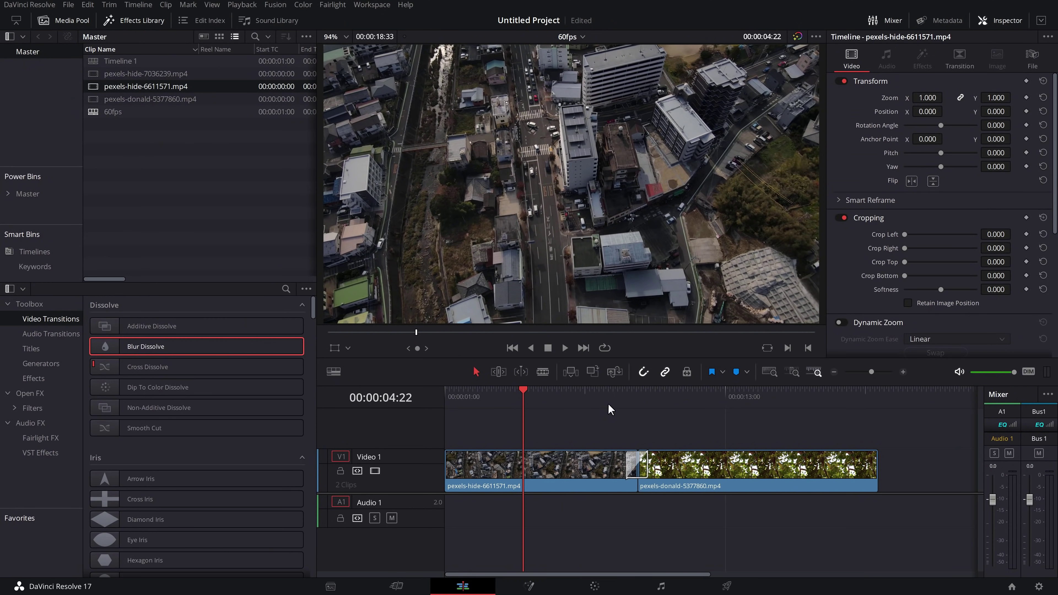
click(1039, 586)
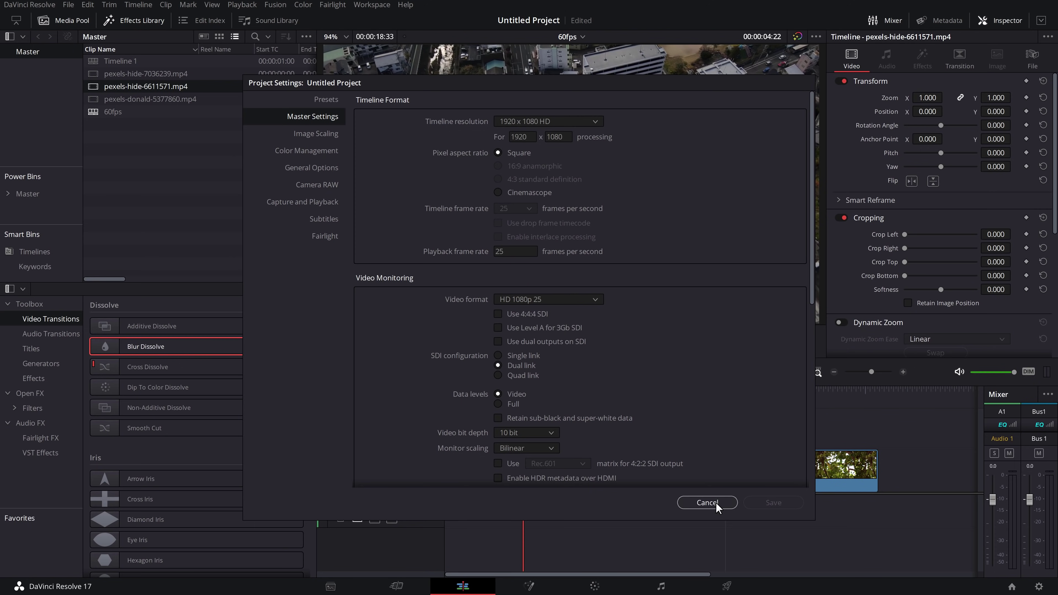
click(708, 502)
Step: Hide the Inspector panel so the viewer widens
drag(530, 424, 728, 545)
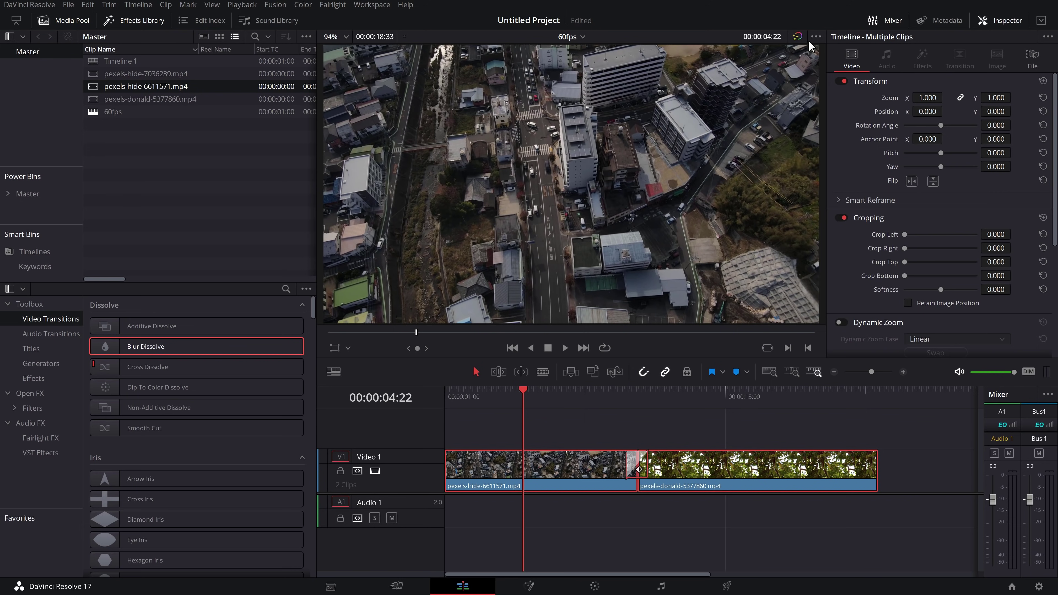
click(375, 7)
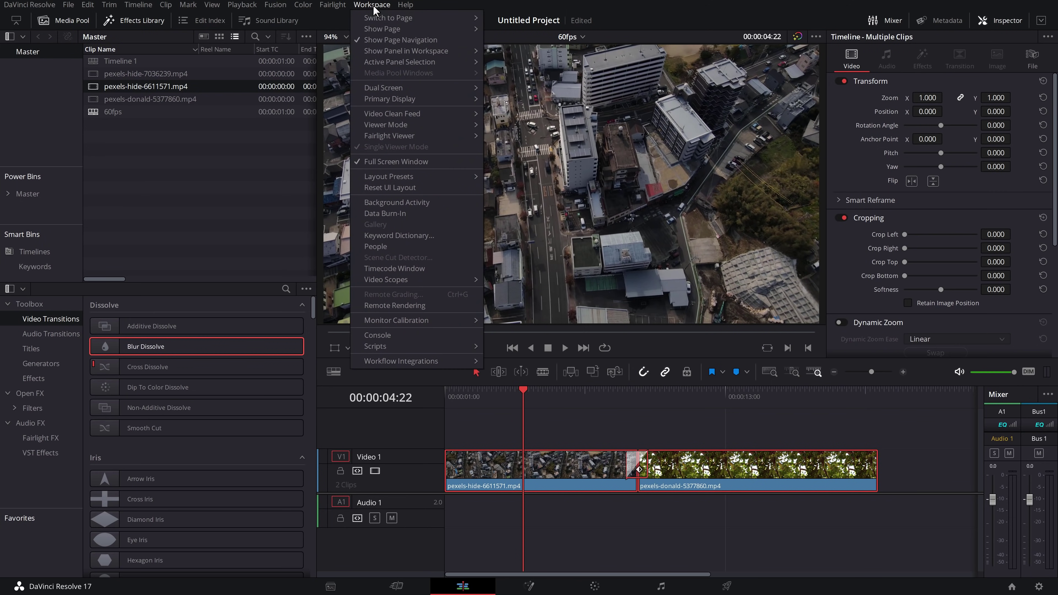
click(1002, 26)
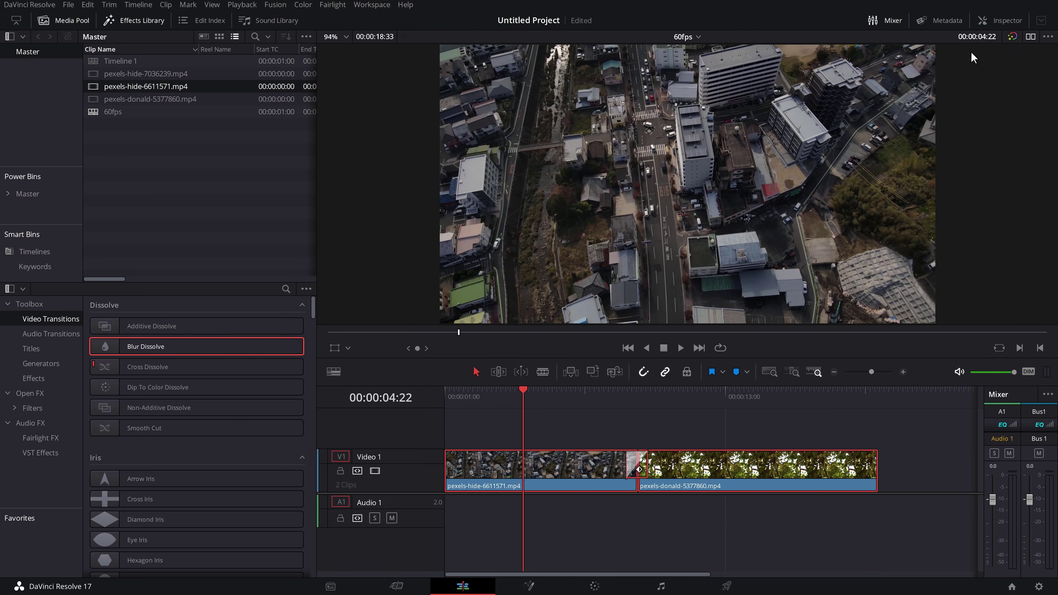
Step: Try the dual source/timeline viewer layout, then settle back on Single Viewer Mode
click(1031, 38)
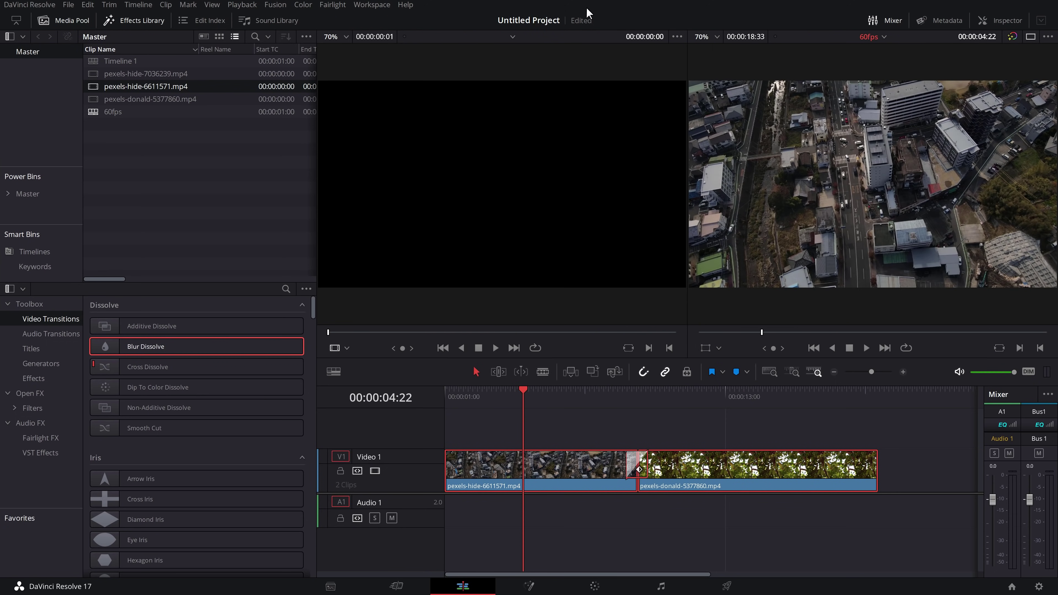
click(1031, 37)
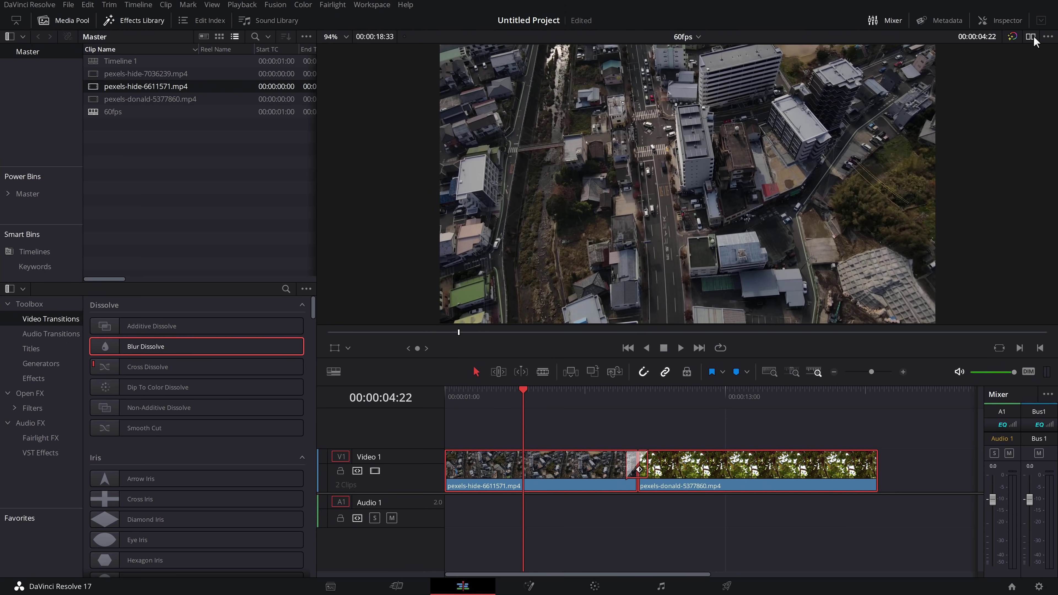
click(1031, 38)
click(1031, 39)
click(366, 5)
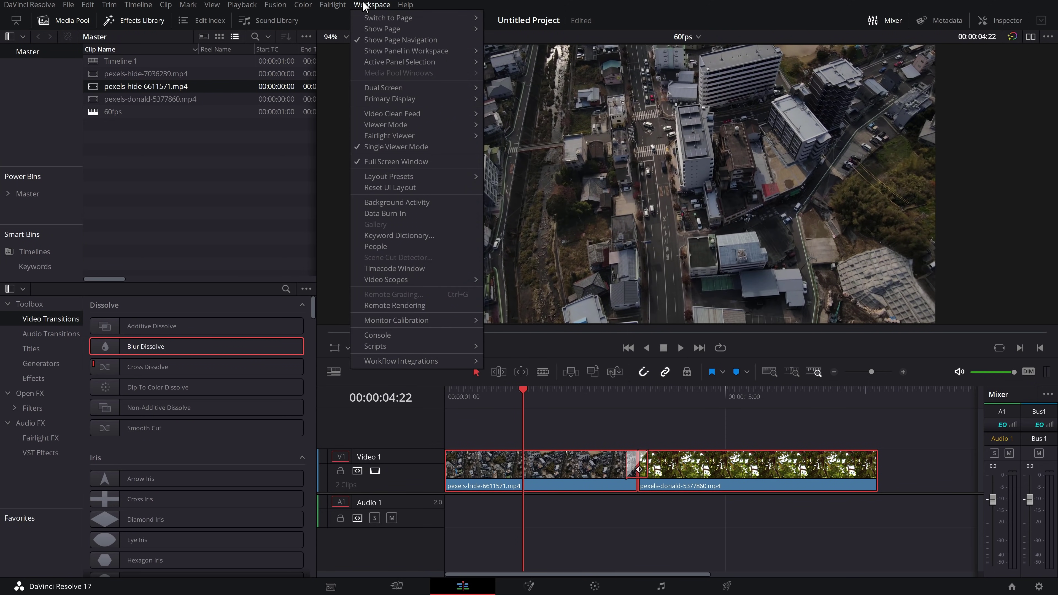
click(409, 149)
click(386, 6)
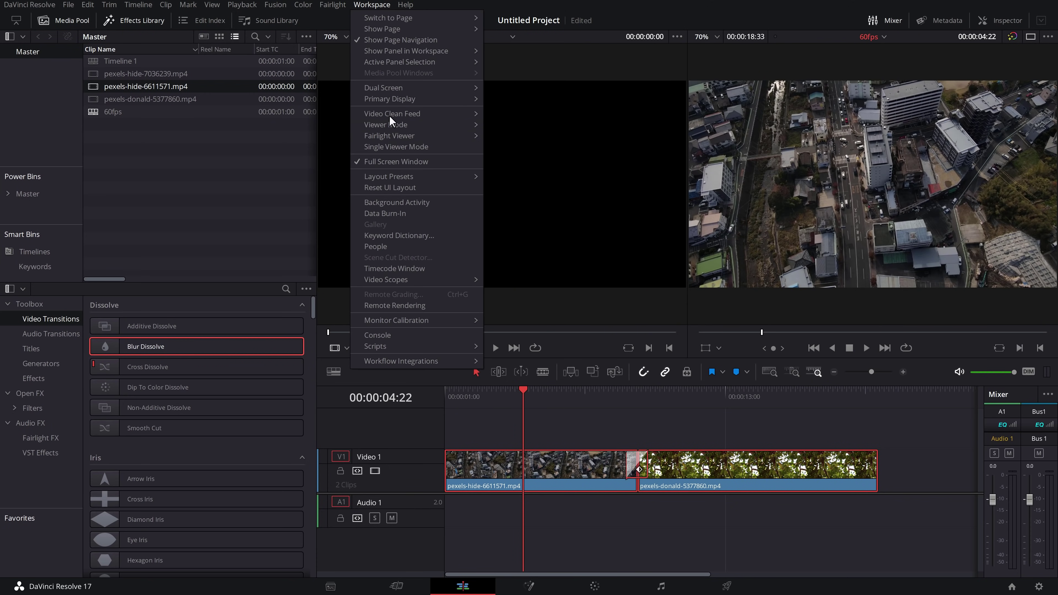
click(384, 146)
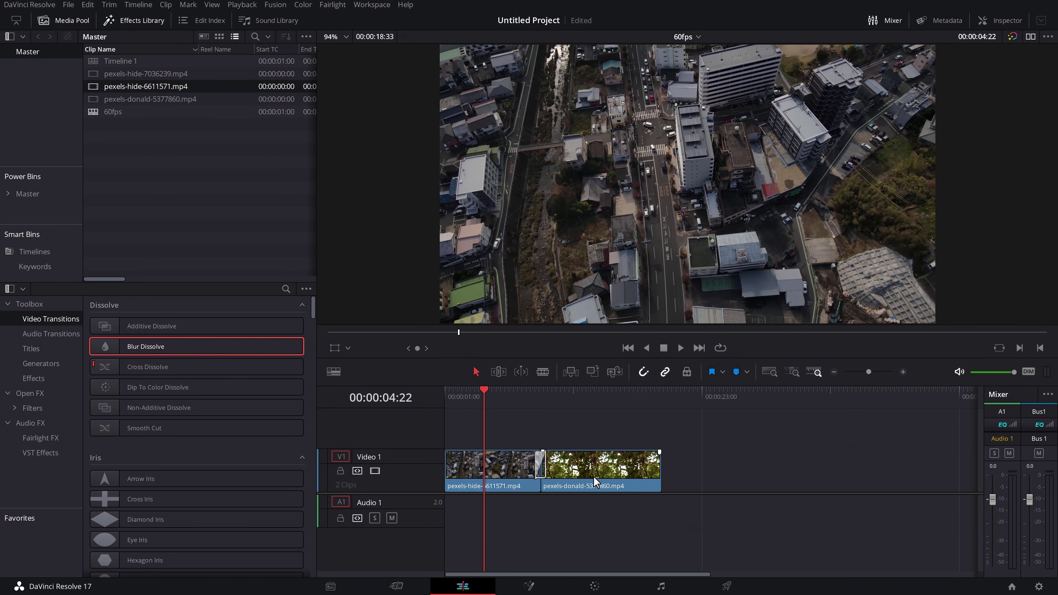
Step: Show the city clip's Retime Frame curve and zoom the timeline in to enlarge it
right_click(484, 470)
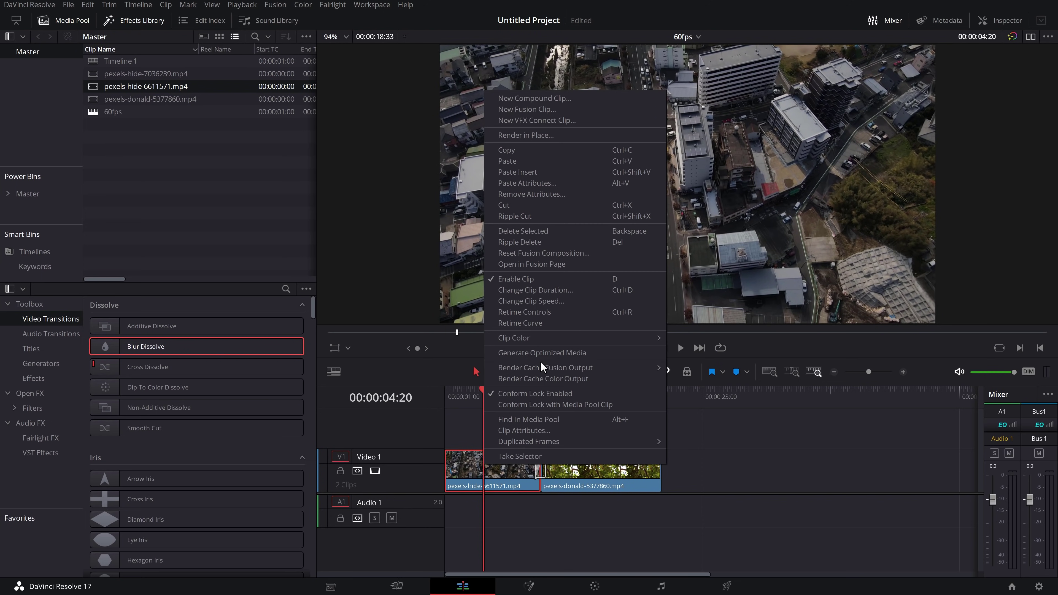
click(539, 324)
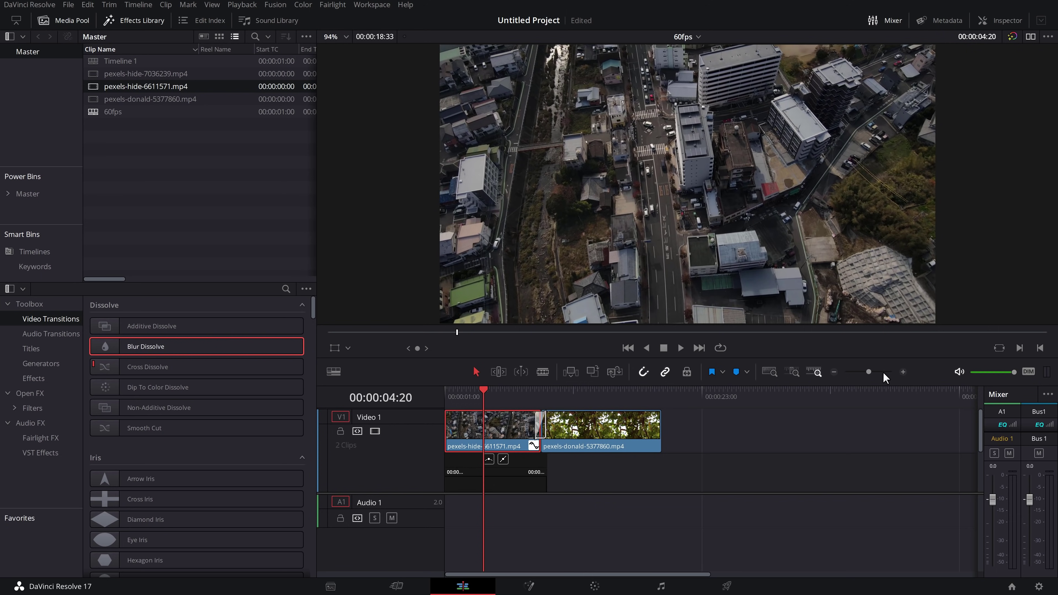
click(903, 372)
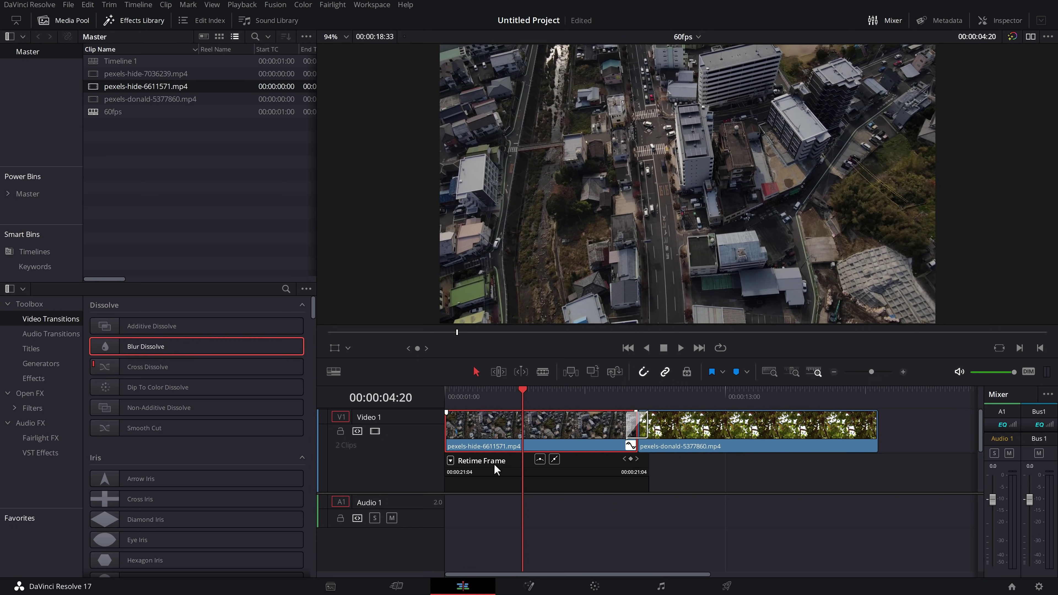
click(449, 461)
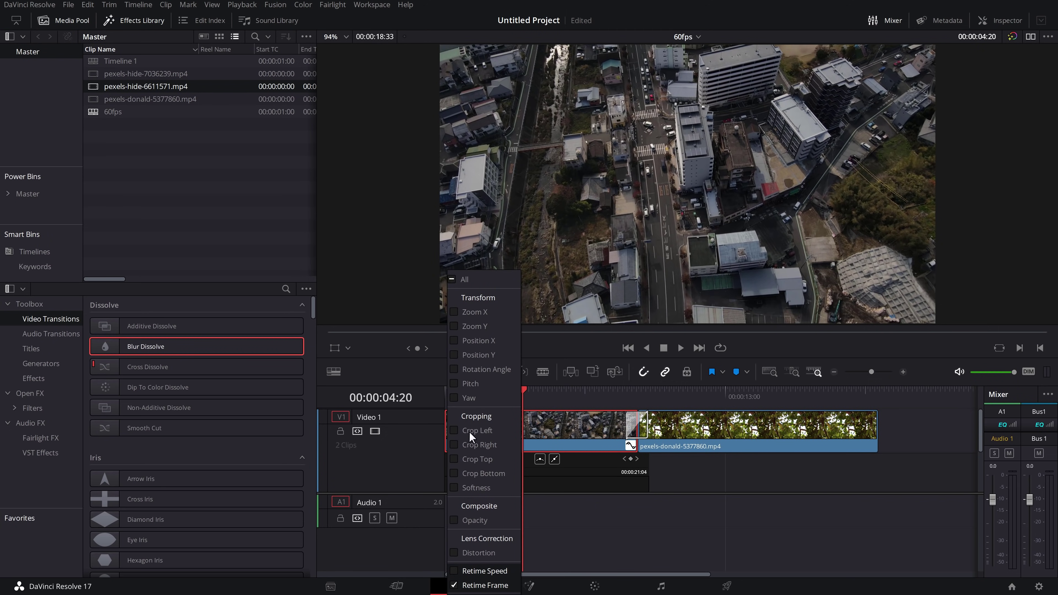
click(720, 463)
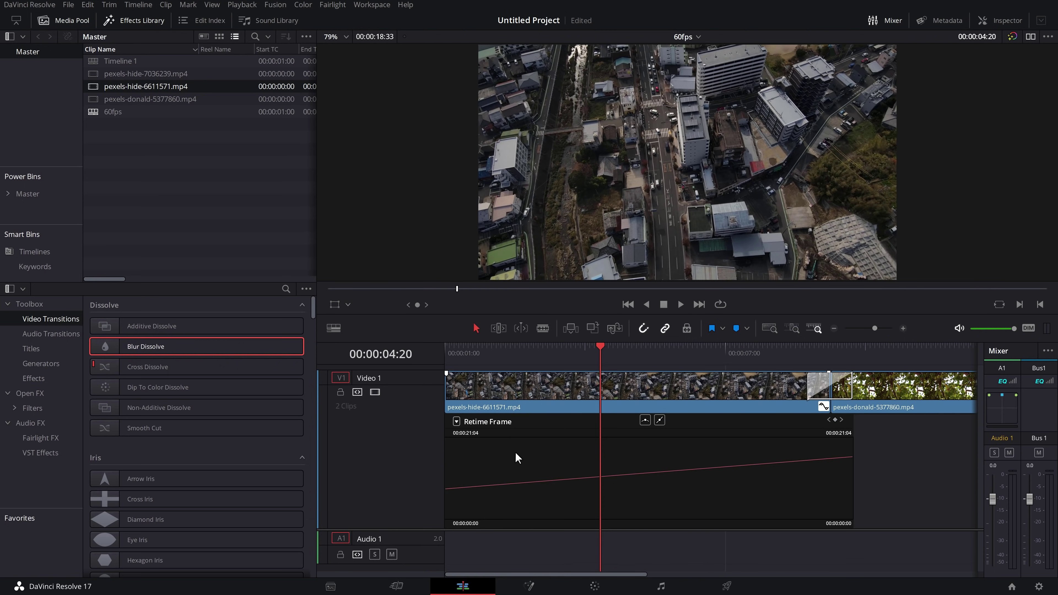
Step: Switch the curve to Retime Speed, add keyframes, and raise a middle section to peak at 2590%
click(456, 421)
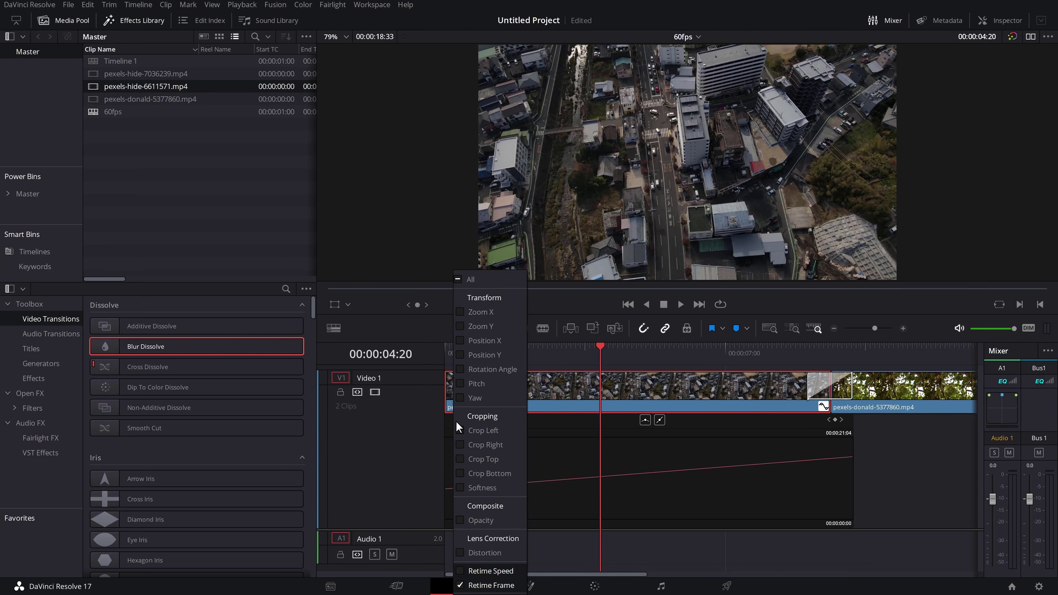
click(461, 572)
click(460, 585)
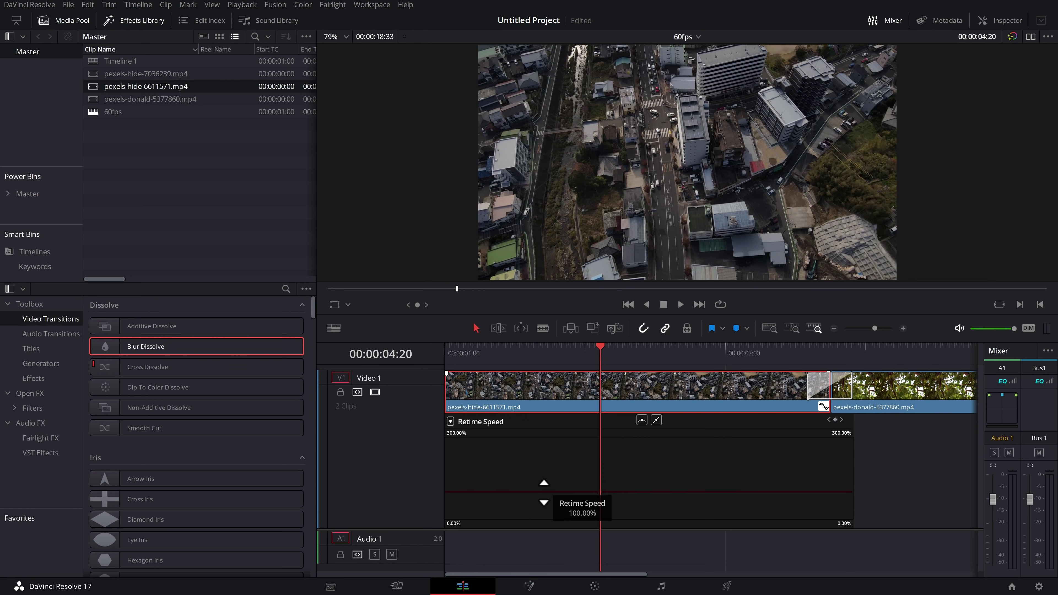
alt+click(701, 492)
drag(586, 492, 580, 438)
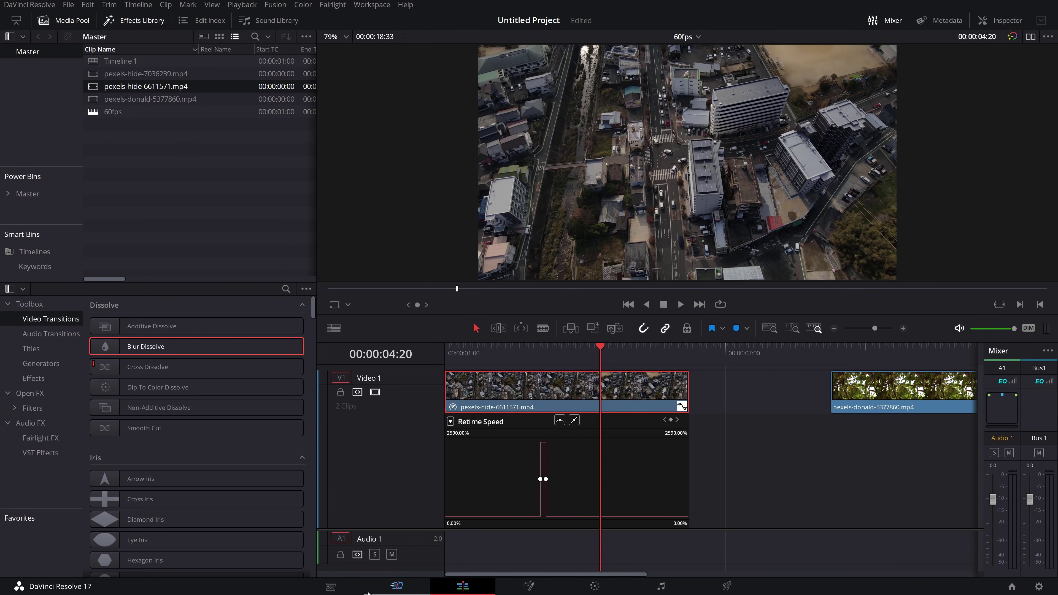
Step: Open the 2019-07-16 favorite on the Media page and add the untitled shoot sequence to the media pool
click(341, 588)
click(86, 251)
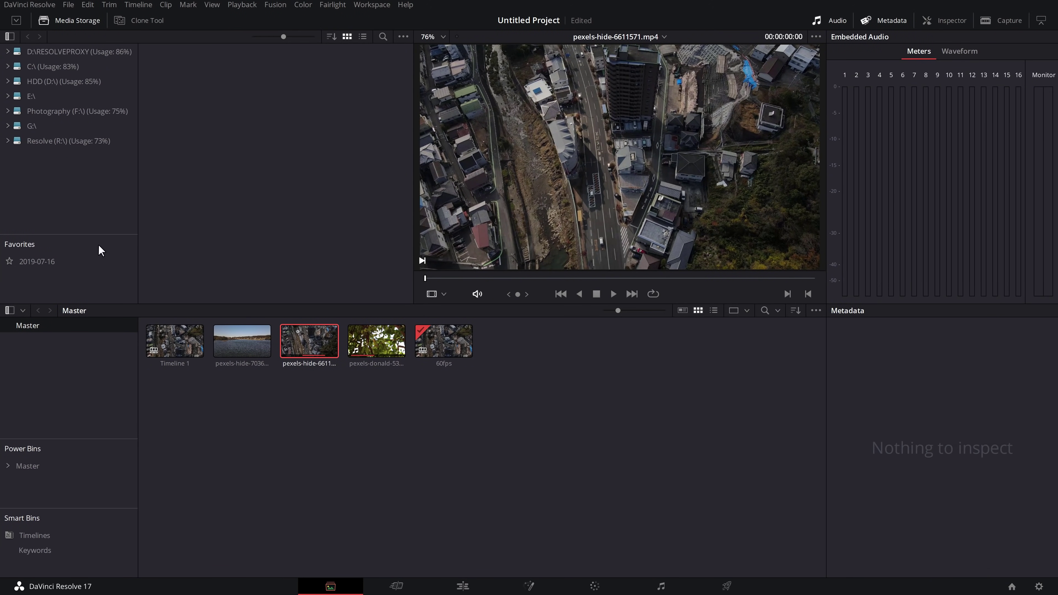
click(44, 265)
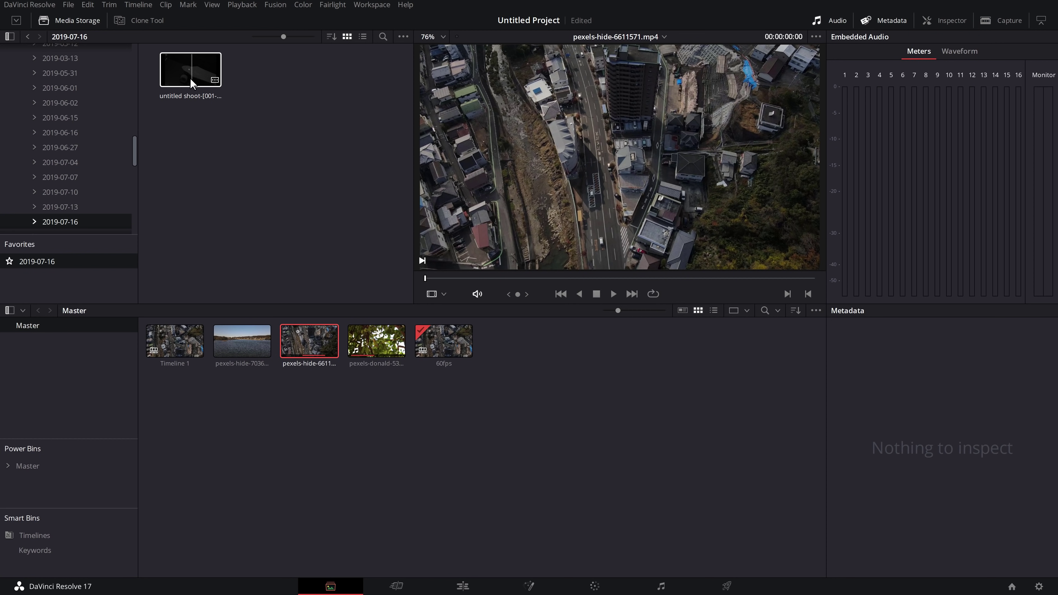
double_click(188, 79)
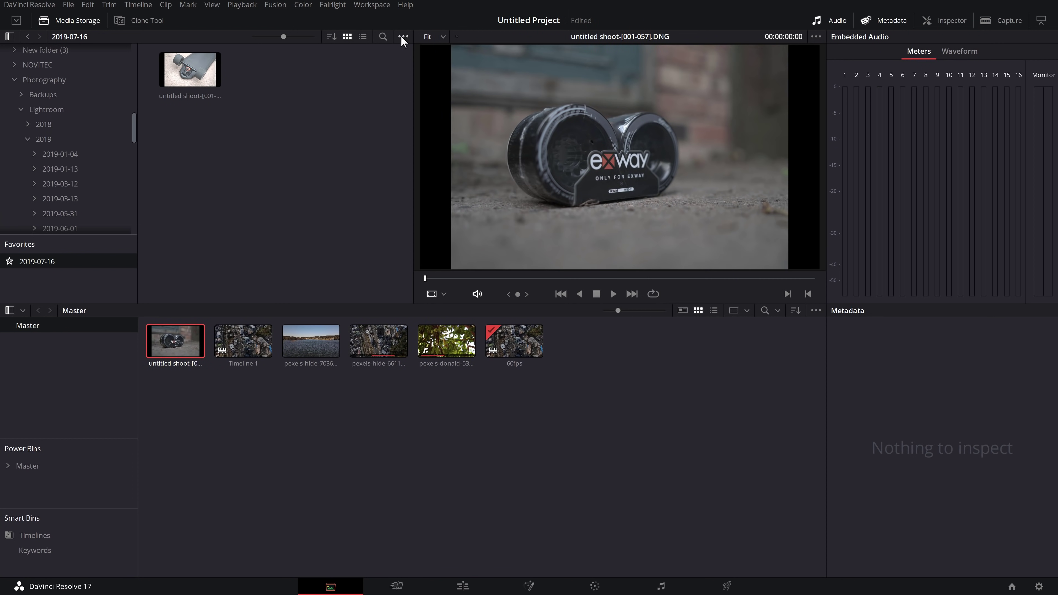
Step: Show individual frames and add stills 014, 016, 017 and 021 to the Media Pool
click(403, 37)
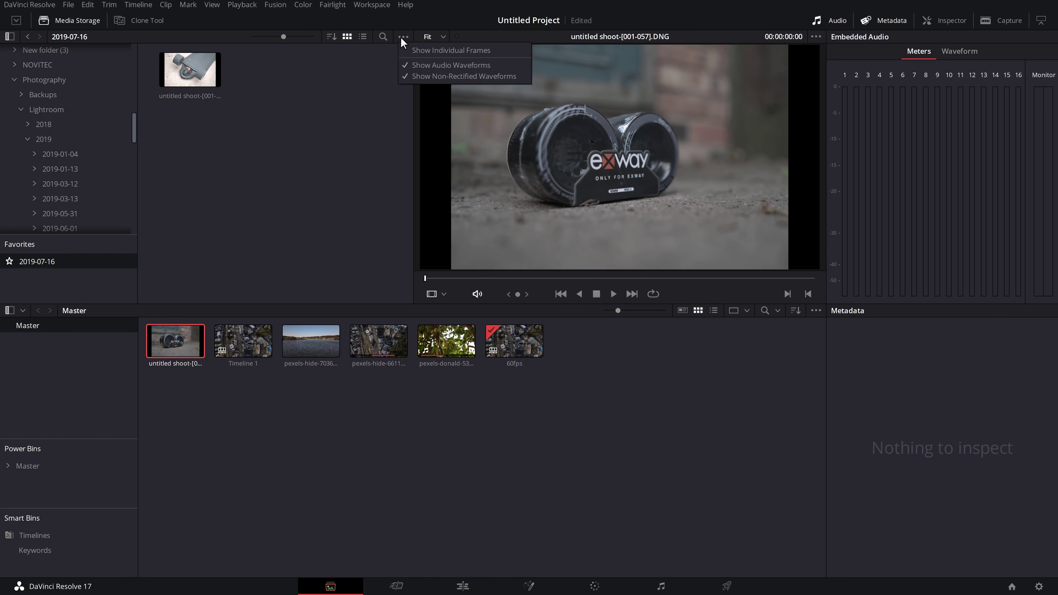
click(431, 50)
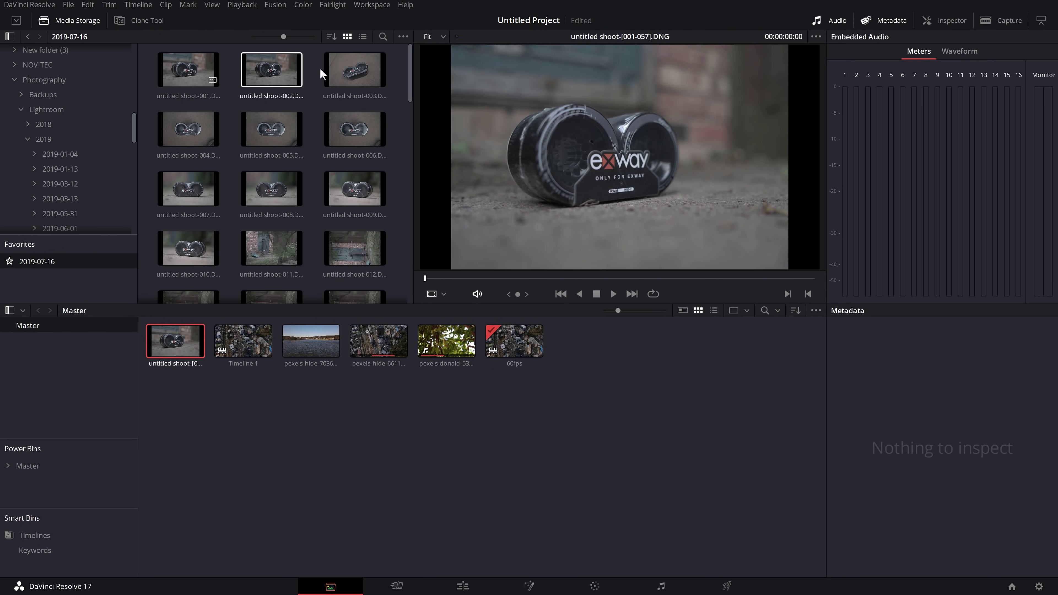
scroll(328, 141, down, 5)
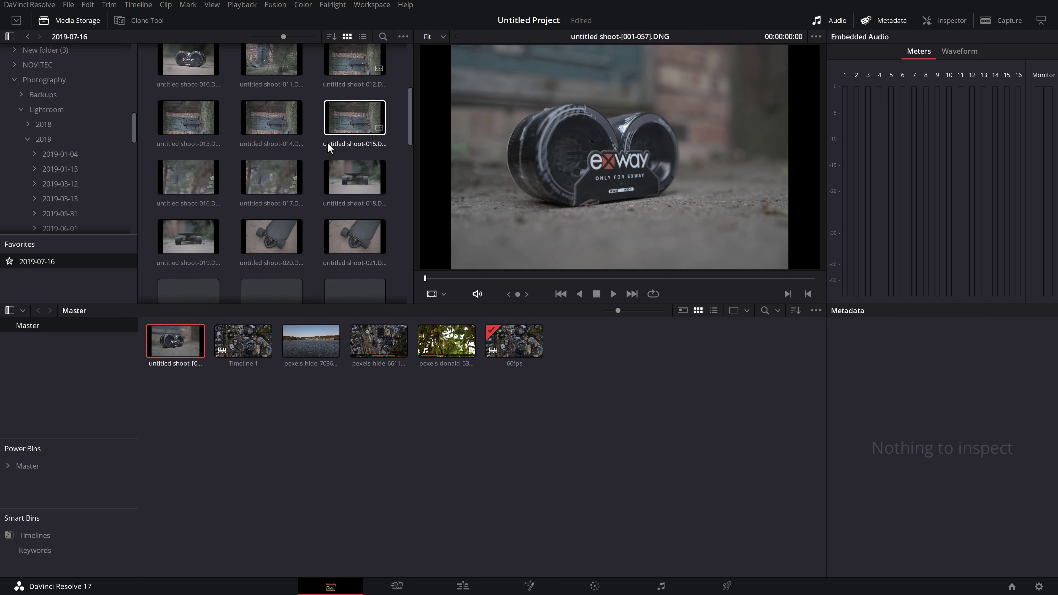
click(331, 170)
ctrl+click(241, 100)
ctrl+click(210, 93)
drag(258, 103, 603, 432)
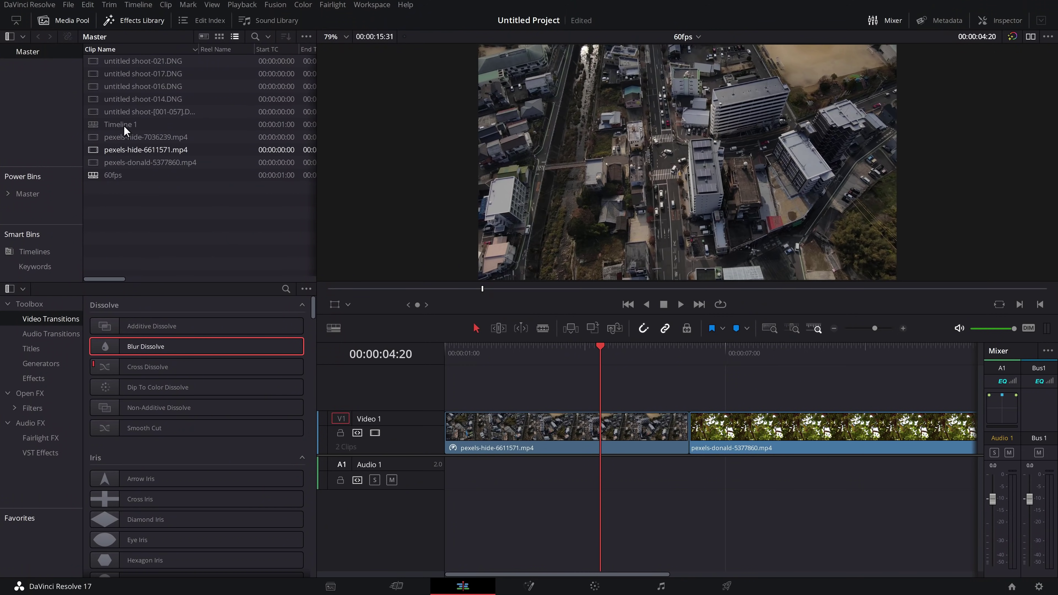
Step: Set the 60fps timeline's starting timecode to 00:00:00:00 and move the playhead to its start
click(113, 173)
right_click(116, 173)
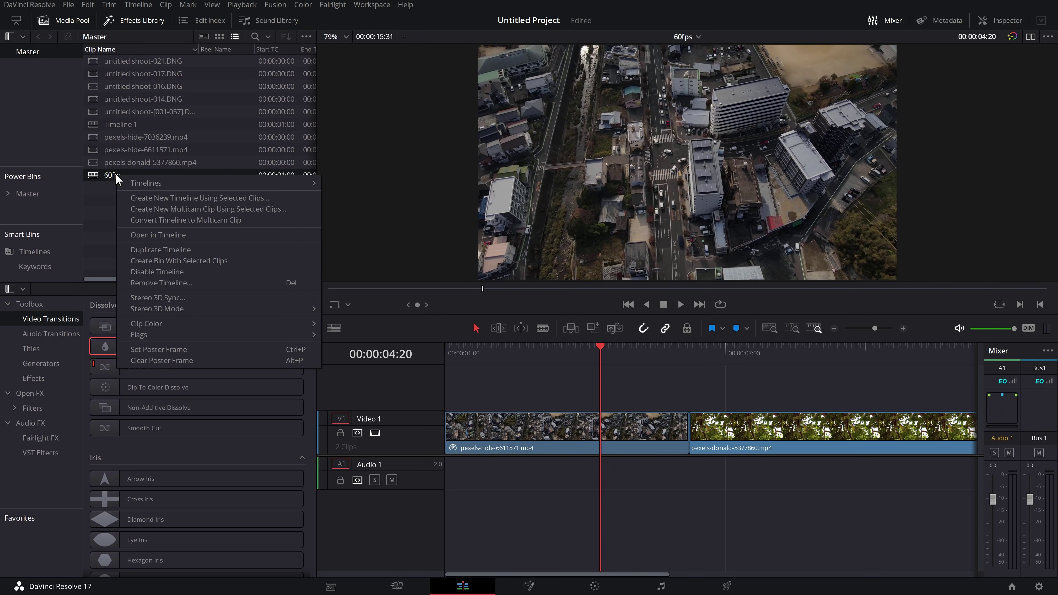
mouse_move(158, 181)
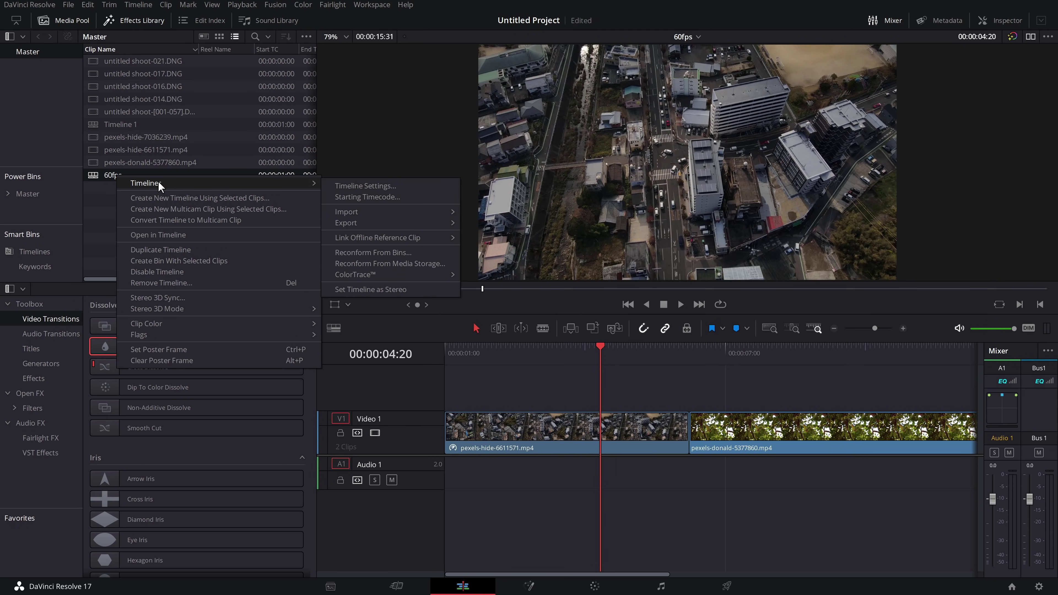
click(369, 198)
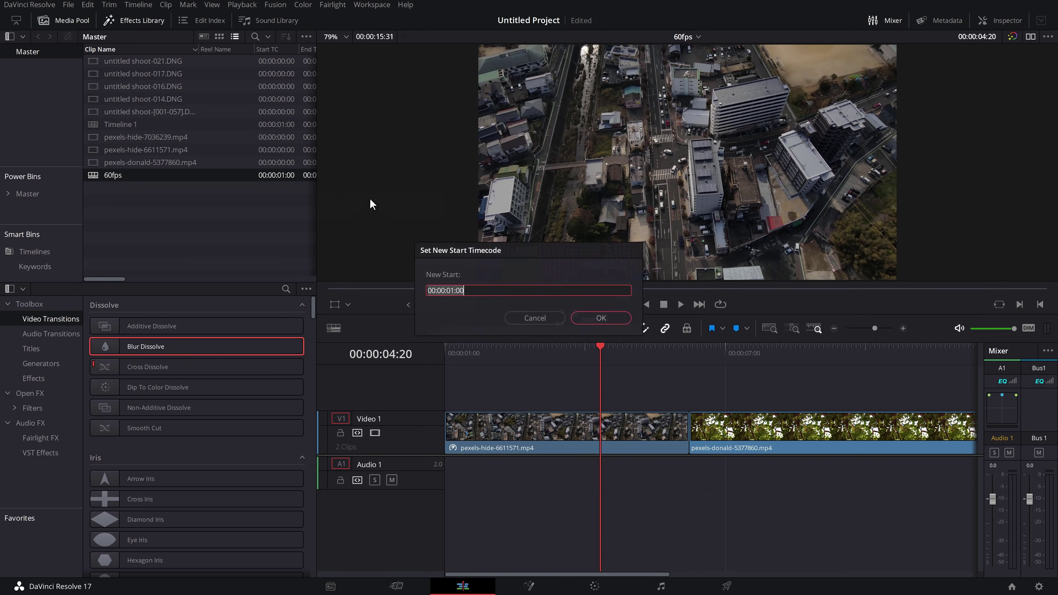
click(454, 290)
click(593, 316)
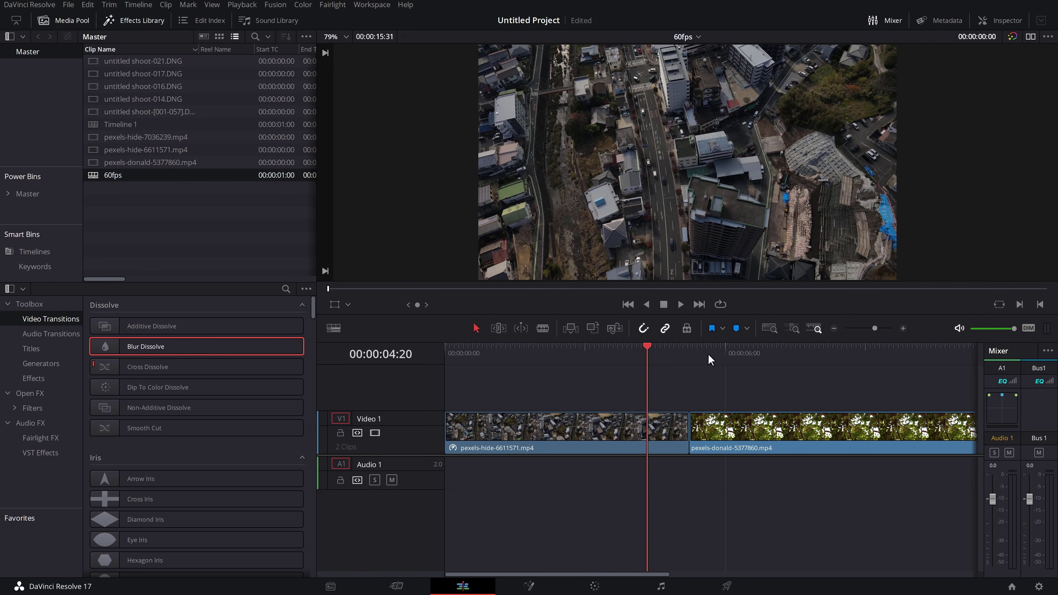
drag(458, 350, 371, 361)
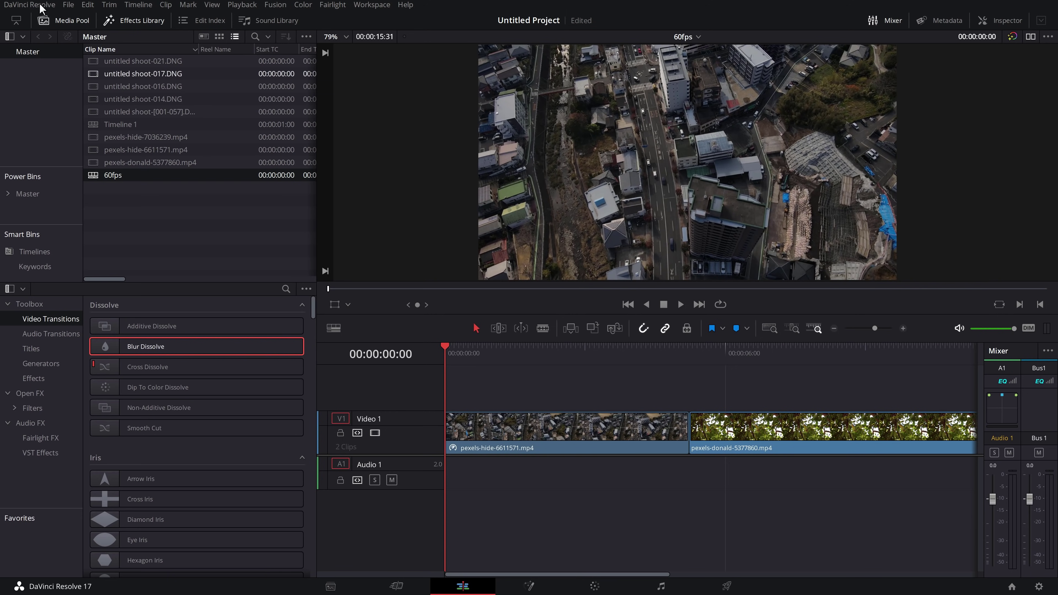
Step: Open Preferences > User > Editing and select the new-timeline Start timecode field
click(30, 5)
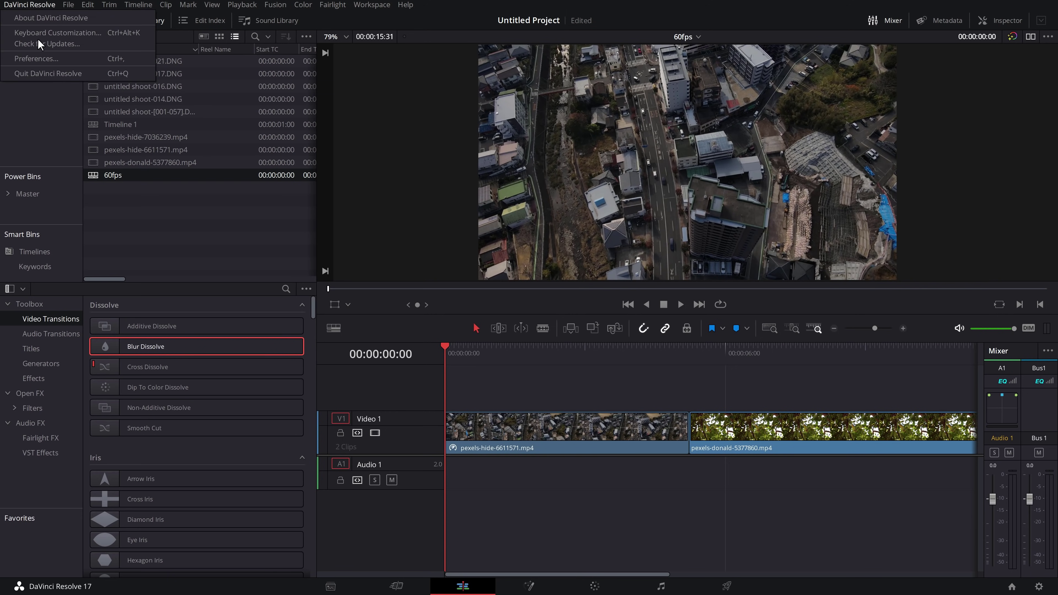
click(41, 58)
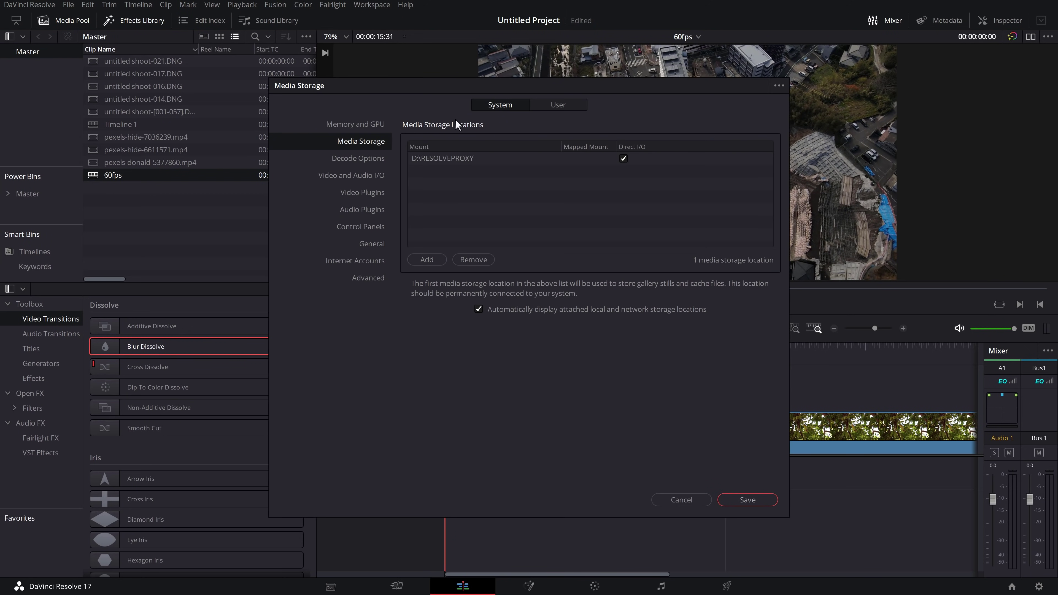
click(559, 104)
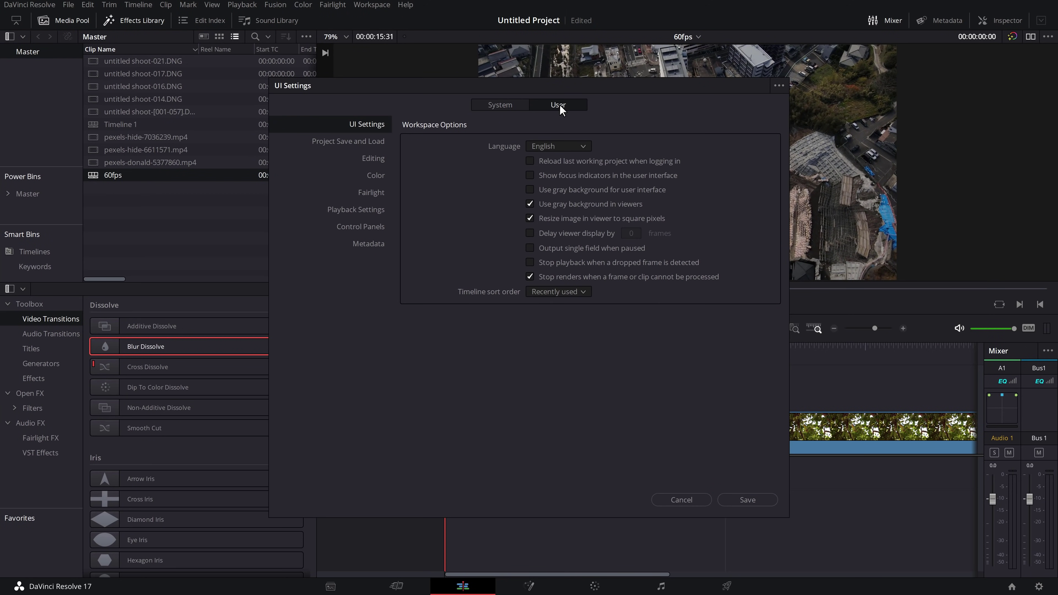
click(370, 161)
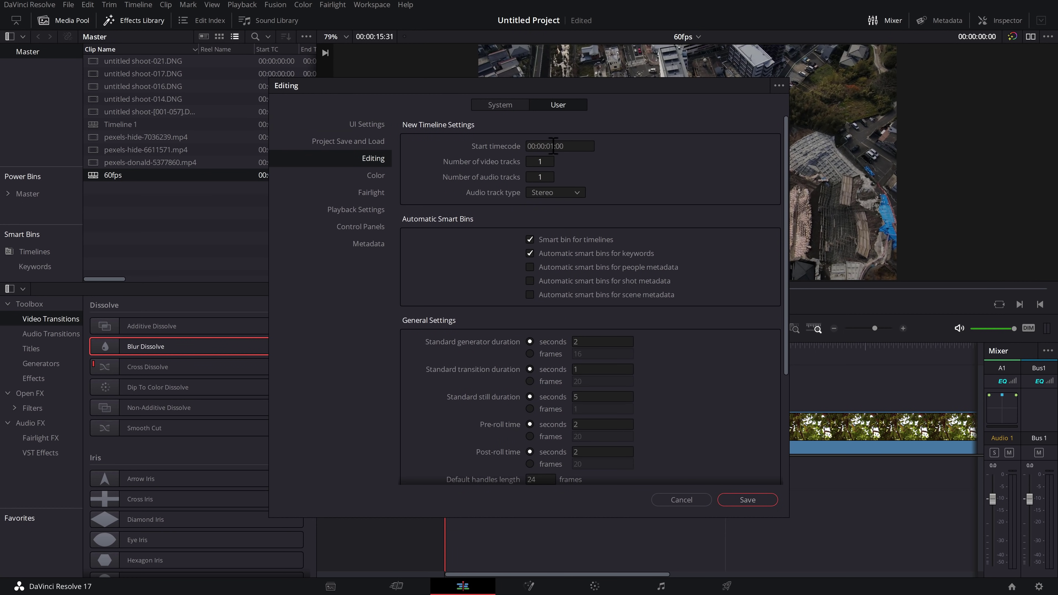
click(575, 144)
click(575, 144)
Step: Set the standard transition duration to be measured in seconds in the Editing preferences
scroll(481, 360, down, 1)
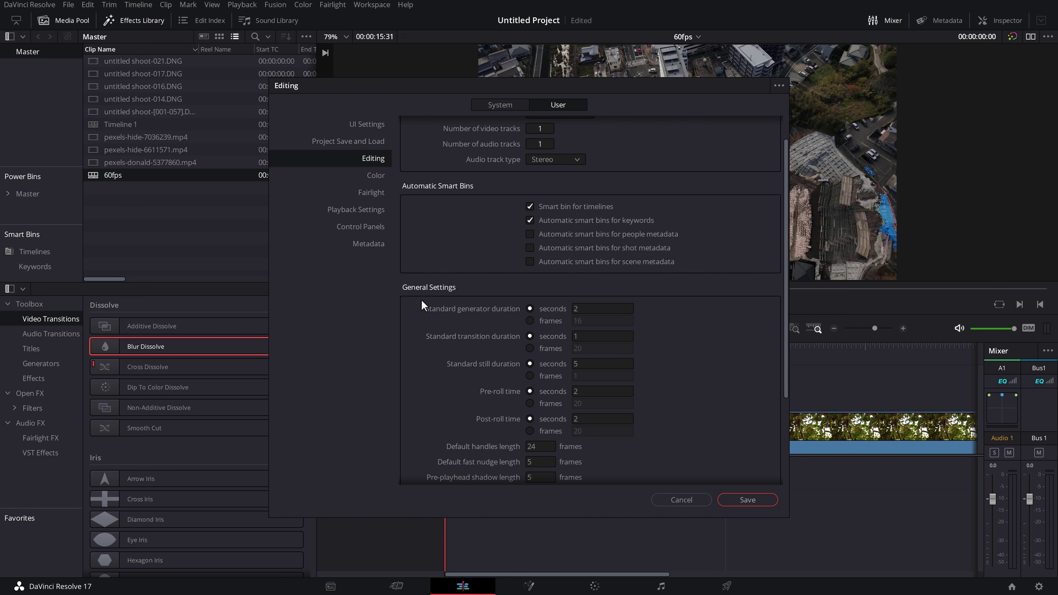
scroll(458, 329, down, 1)
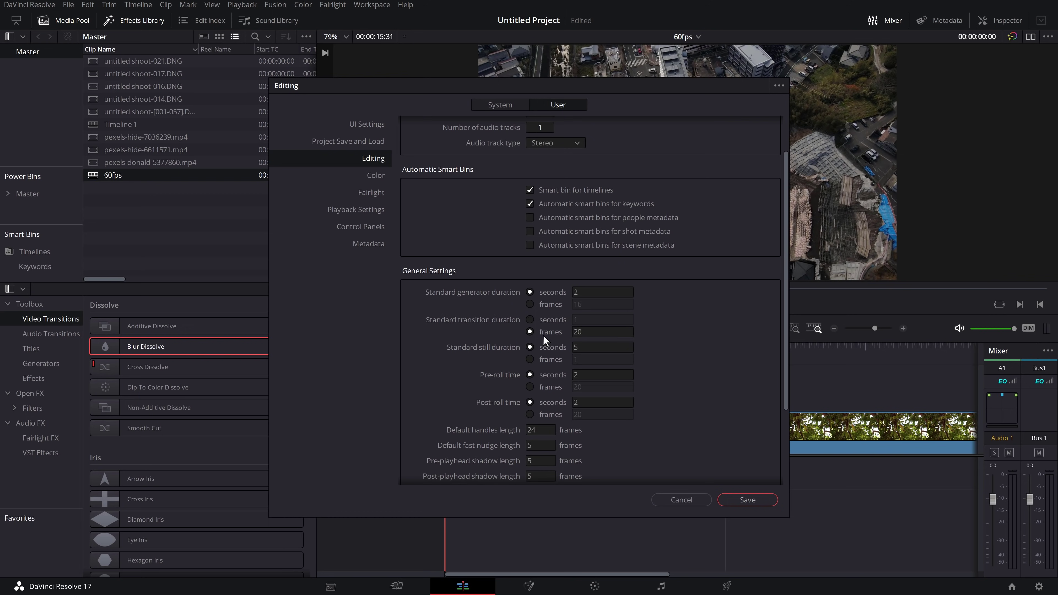
click(531, 319)
scroll(568, 325, down, 5)
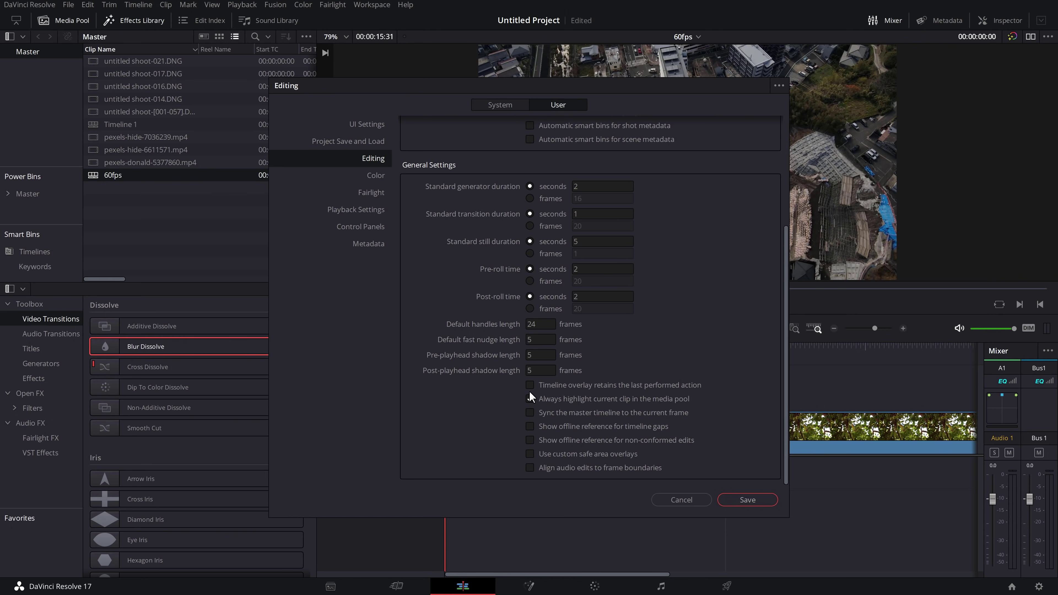
Step: Save the editing preferences, then select the aerial clip and the bird clip in the timeline
click(747, 500)
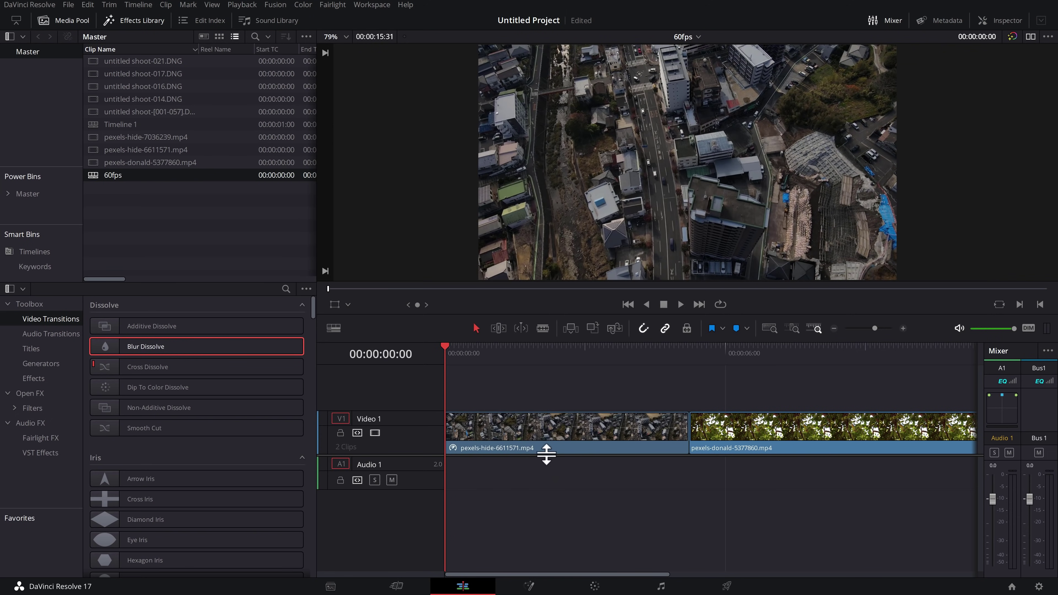
click(597, 430)
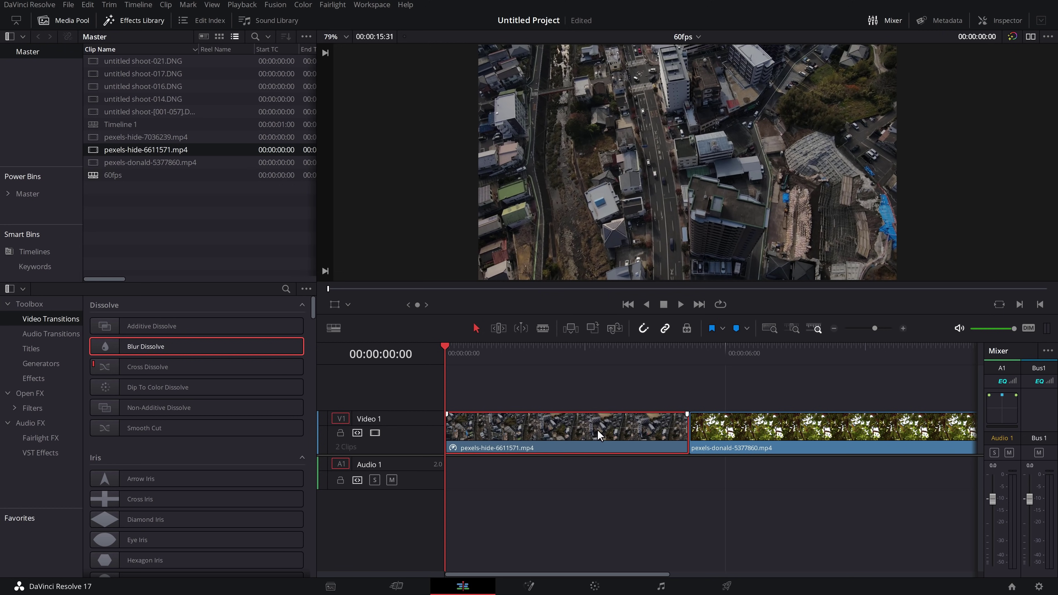
click(746, 436)
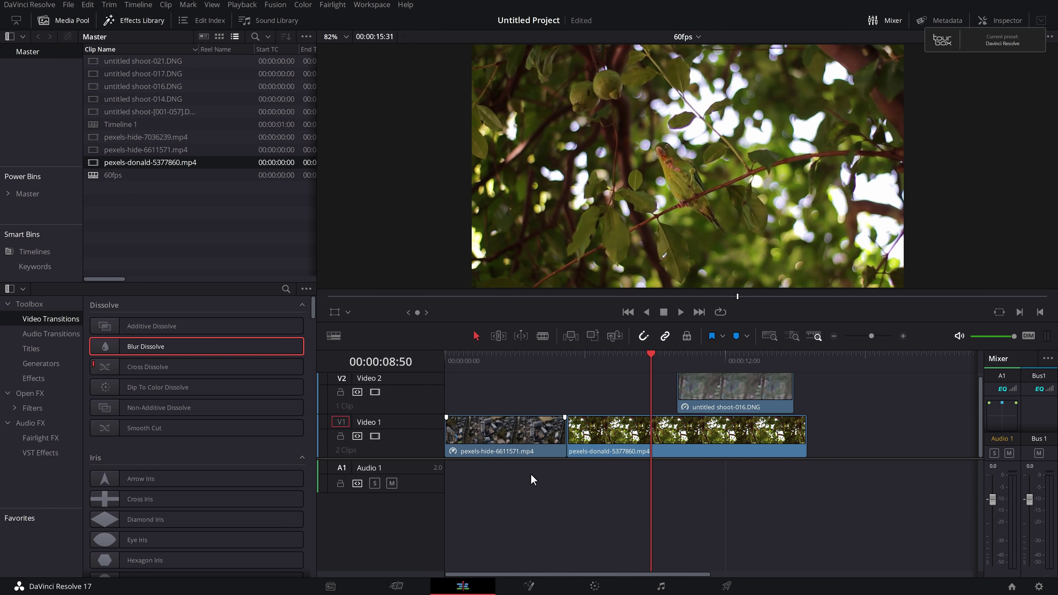
Step: Deselect the timeline clips, open the Inspector, make Audio 1 taller and show the Audio FX list
drag(533, 475, 709, 522)
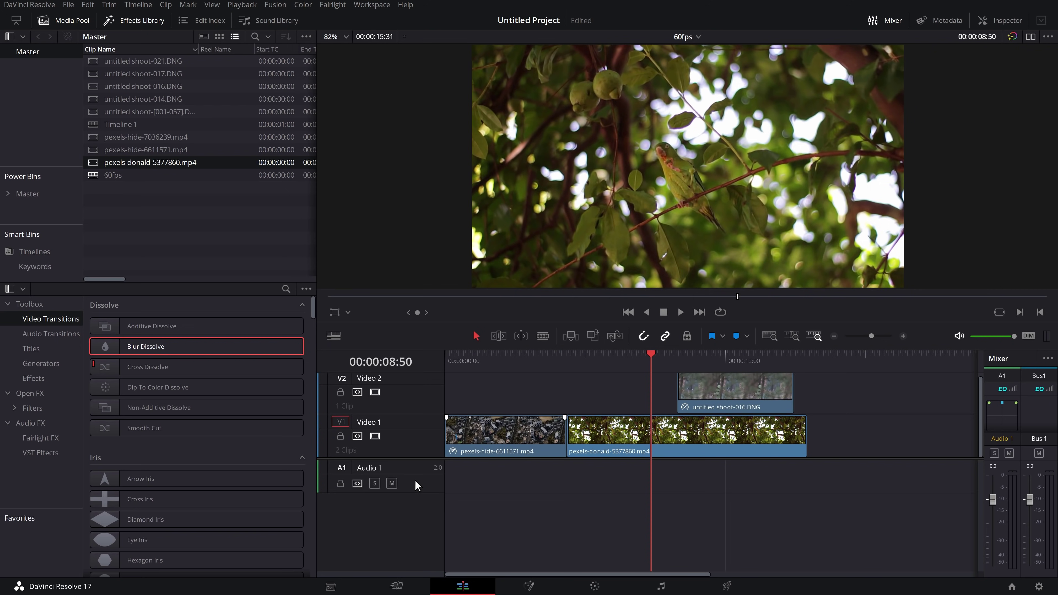
click(997, 23)
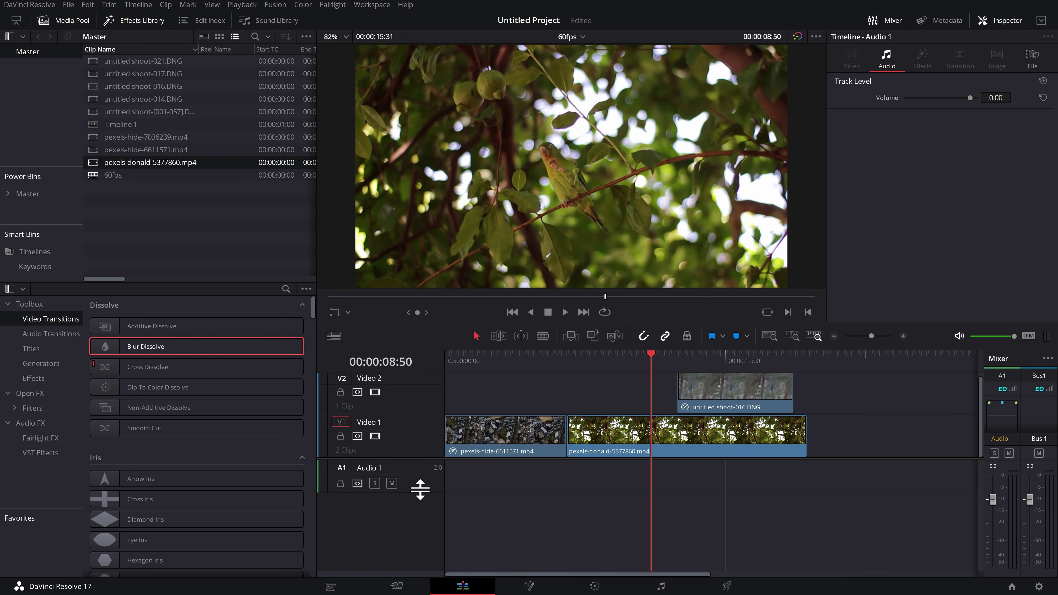
drag(420, 492, 420, 503)
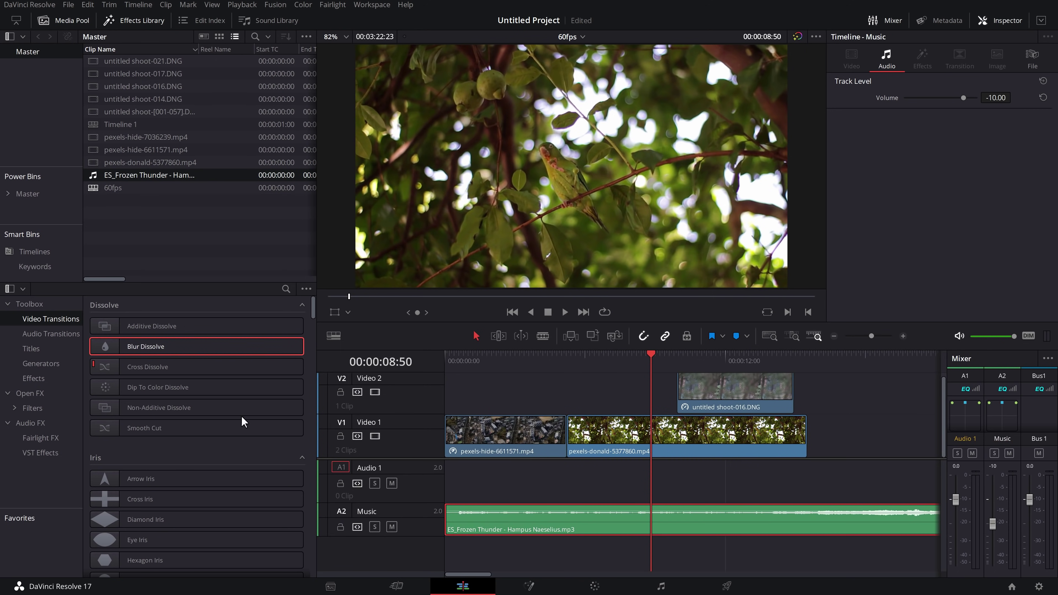
click(33, 422)
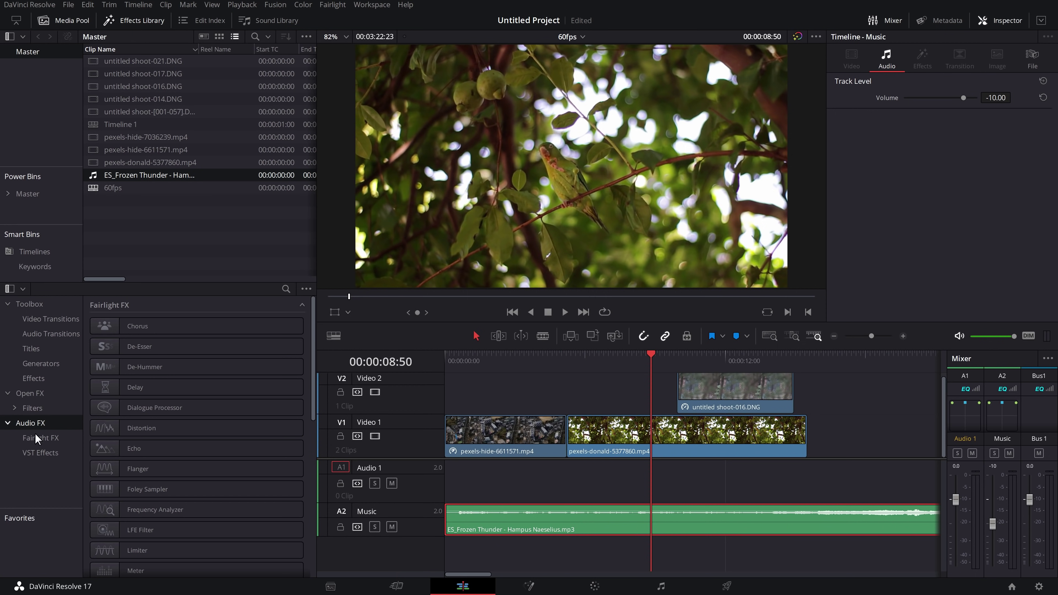
Step: Apply a Pitch effect to the Music track, shifting it down 12 semitones, then play past the video
scroll(225, 446, down, 3)
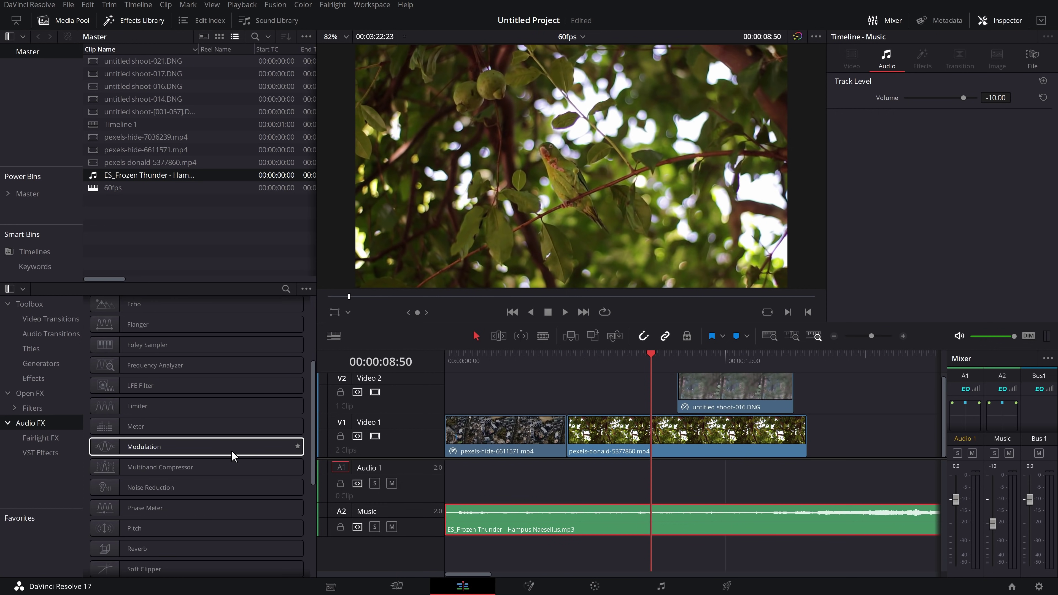
drag(119, 530, 429, 530)
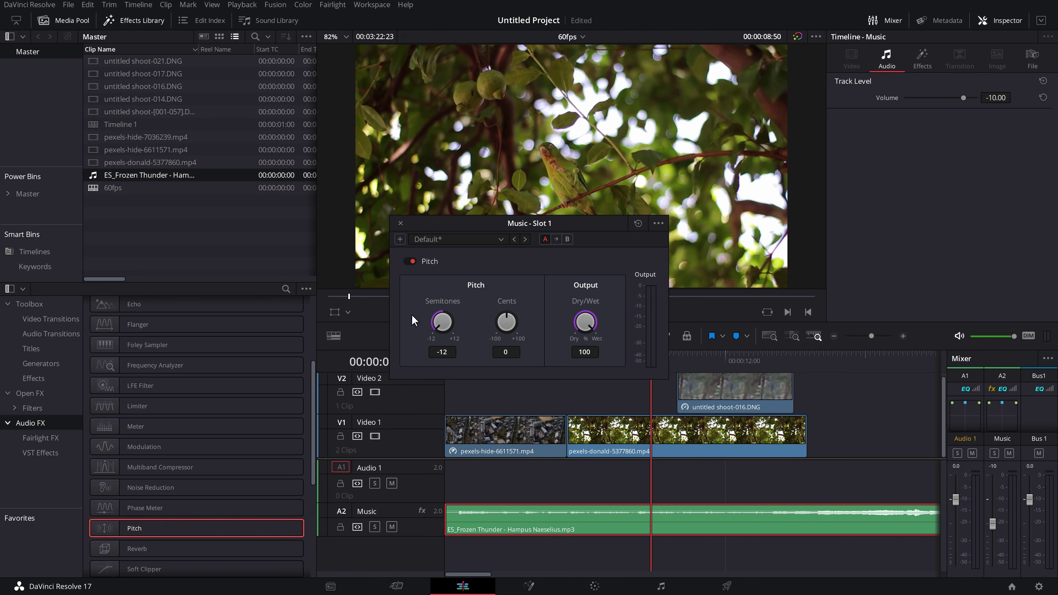
click(400, 223)
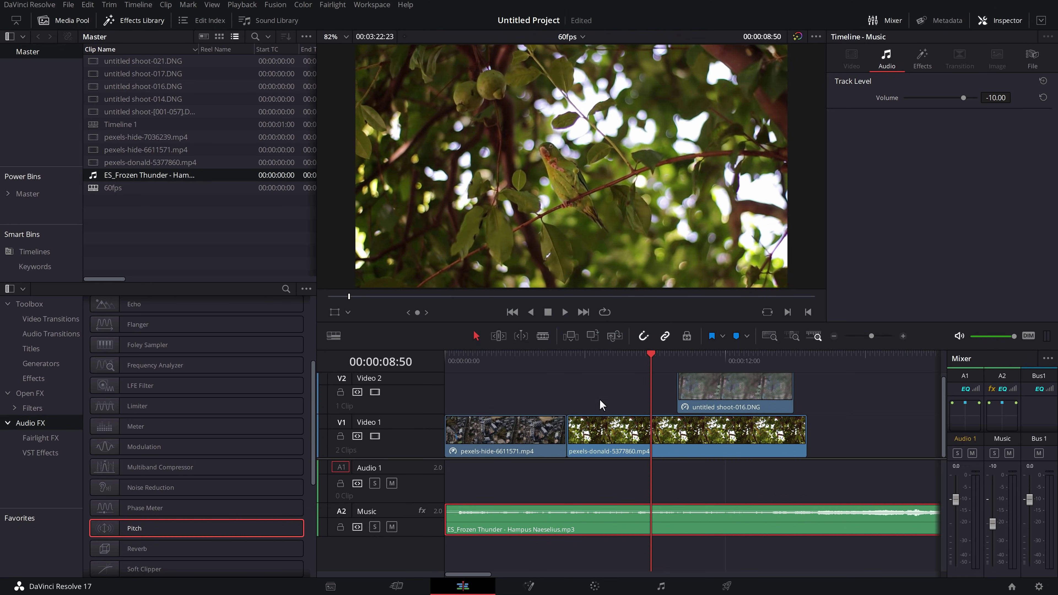
click(835, 337)
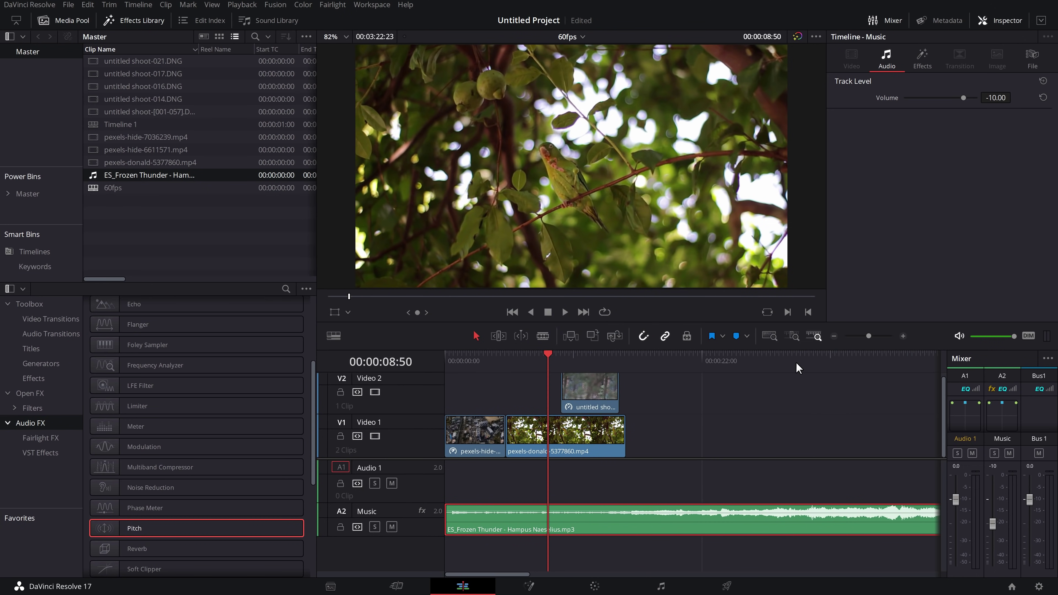
click(795, 362)
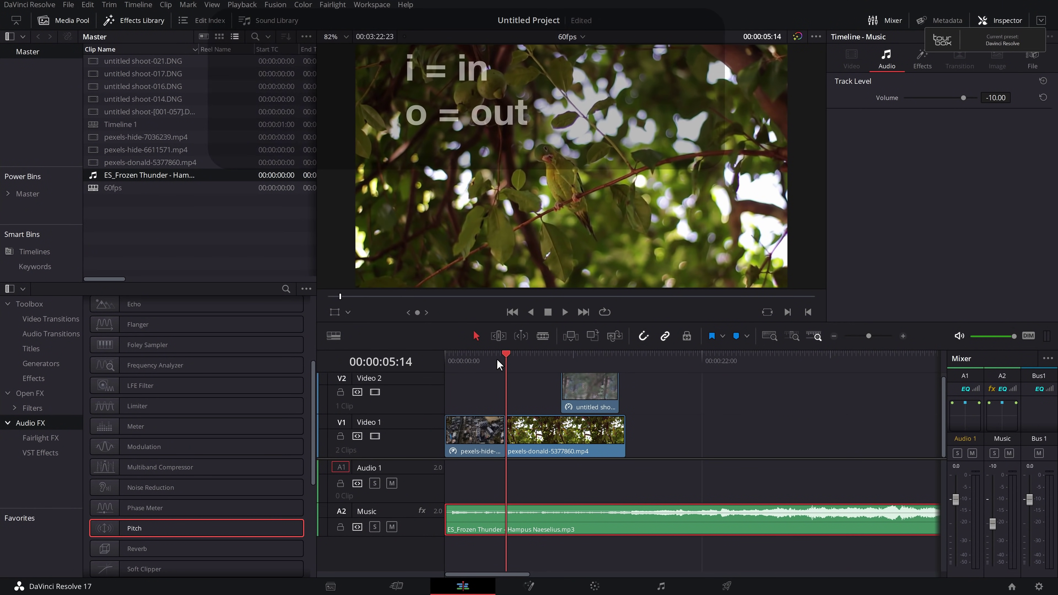
Step: Mark an in point at 00:00:05:14 and an out point at 00:00:24:25
key(i)
drag(497, 359, 730, 357)
key(o)
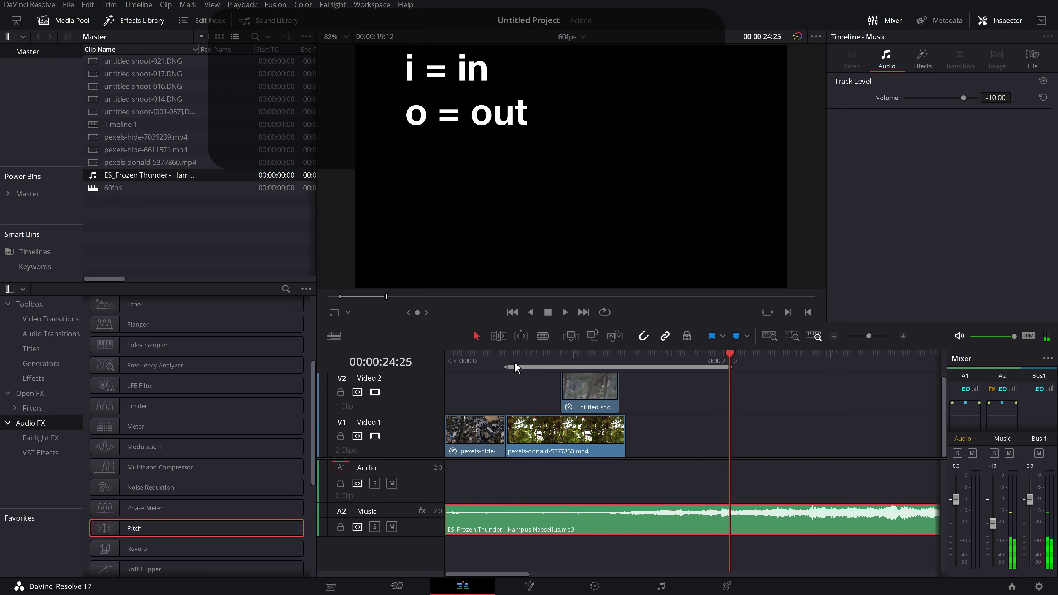
drag(517, 360, 731, 358)
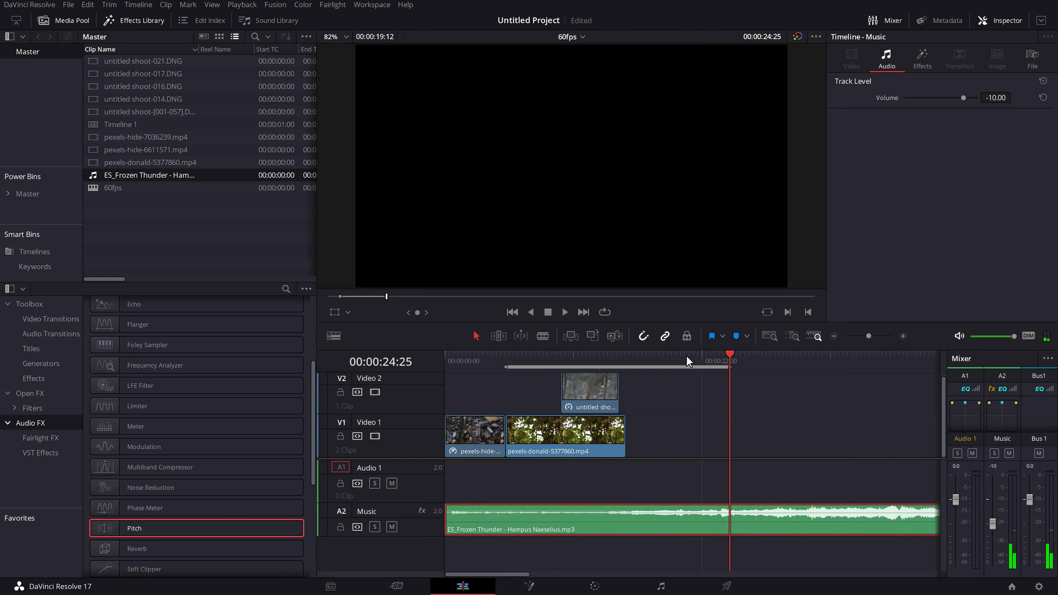
click(727, 586)
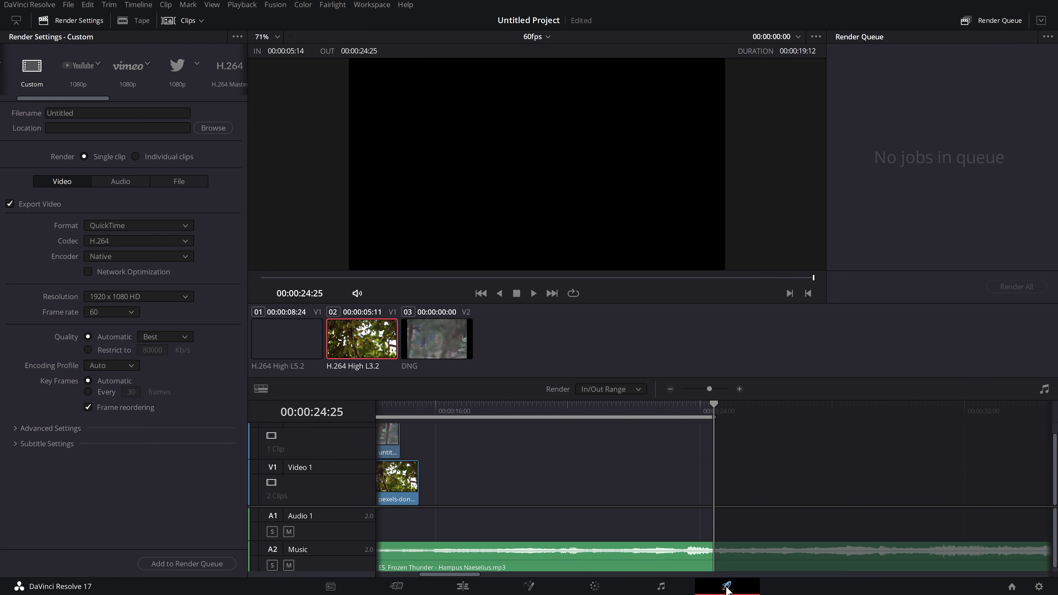
click(669, 389)
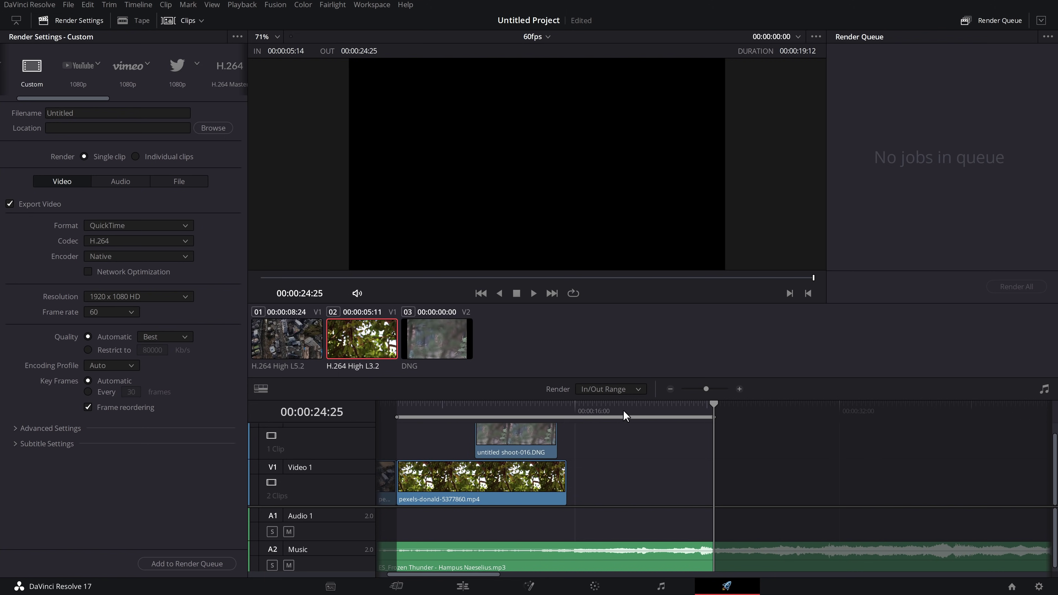
key(Up)
key(Up)
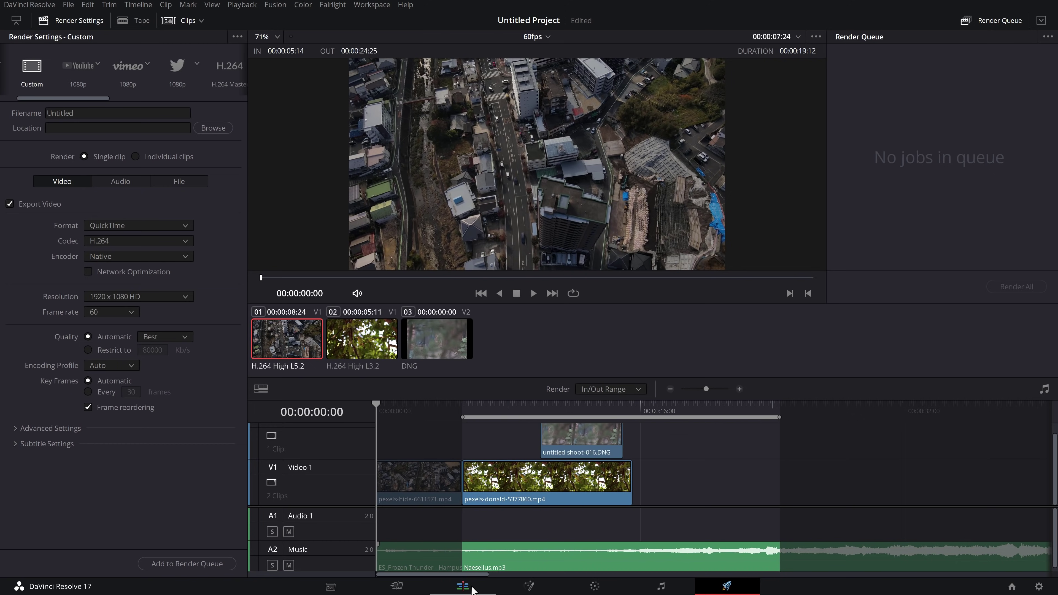
Step: Return to the Edit page and clear the existing in/out points with Alt+X
click(463, 586)
click(531, 387)
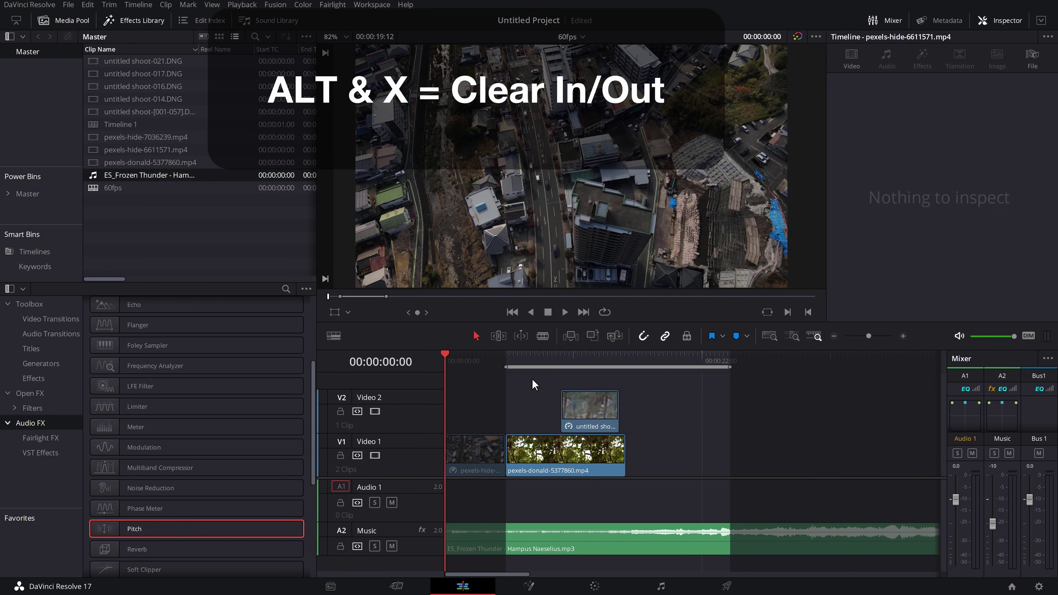
key(alt+x)
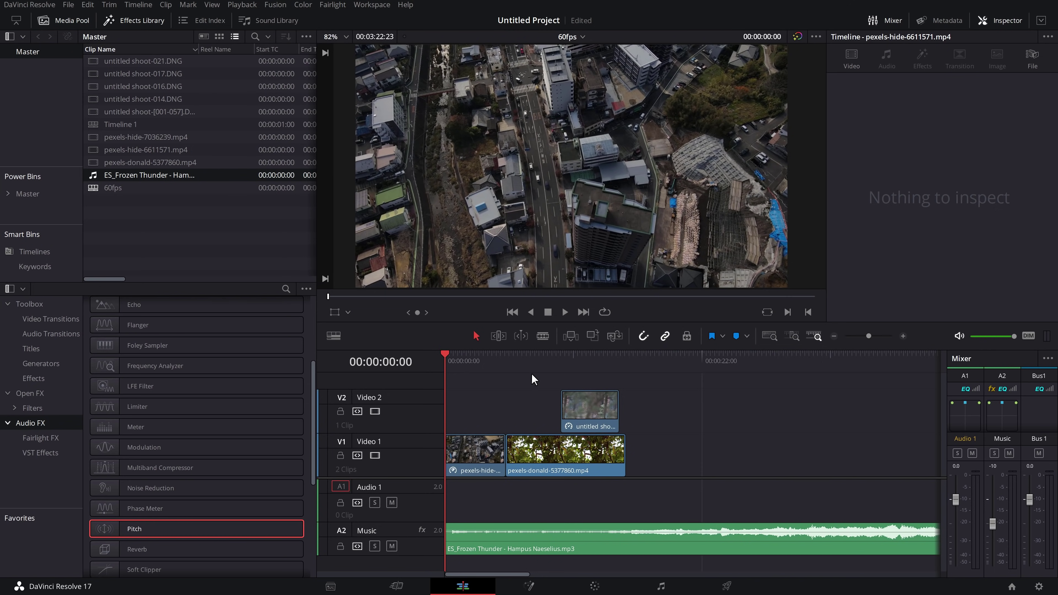
Step: Mark a new range from 00:00:05:14 to 00:00:22:17
click(506, 366)
key(i)
drag(513, 370, 704, 367)
key(o)
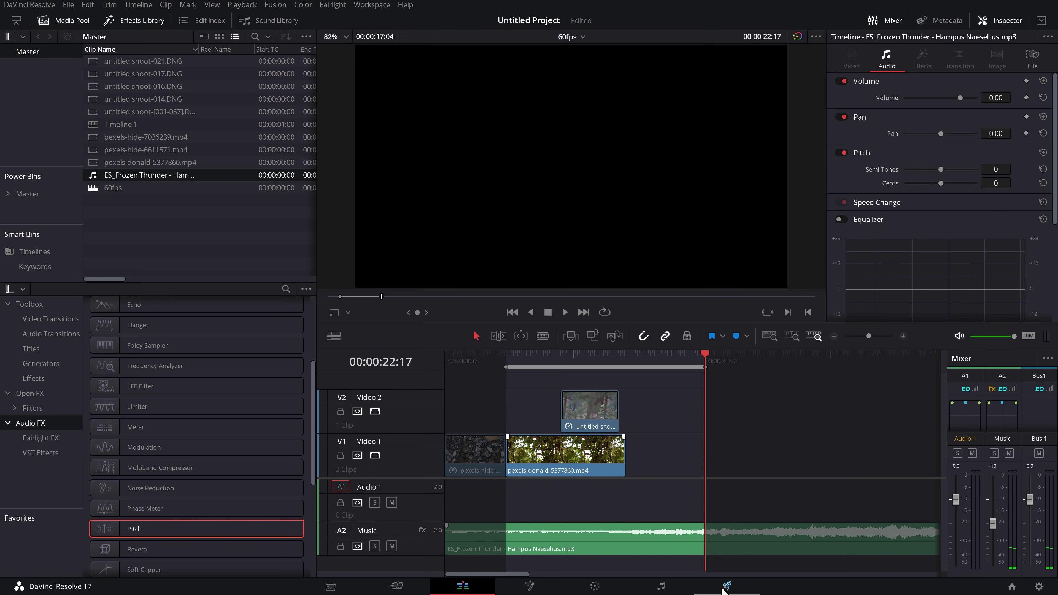
Step: On the Deliver page, switch the render range from In/Out Range to Entire Timeline
click(727, 586)
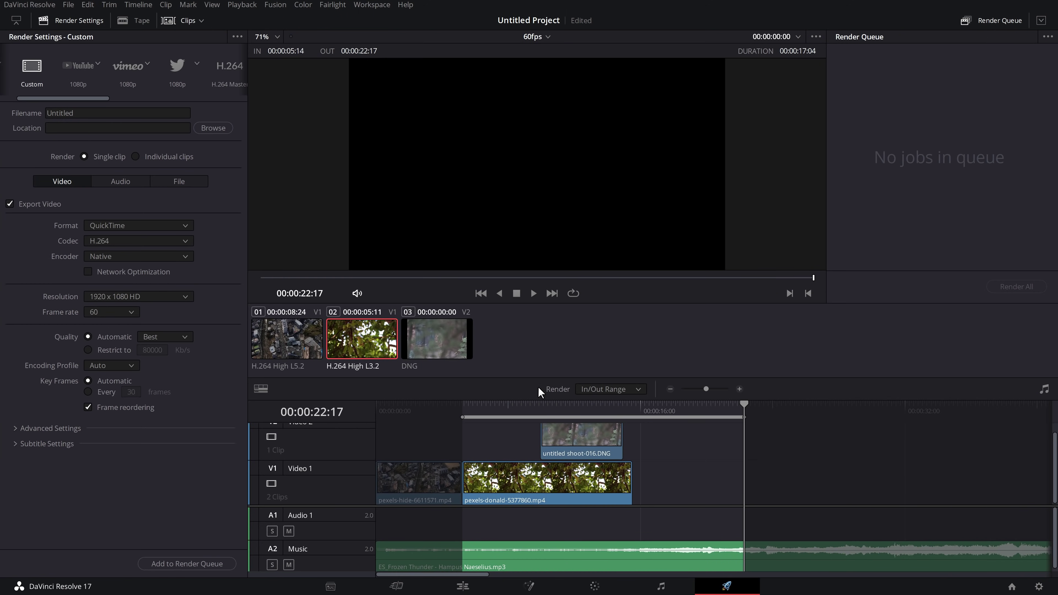
click(619, 388)
click(616, 403)
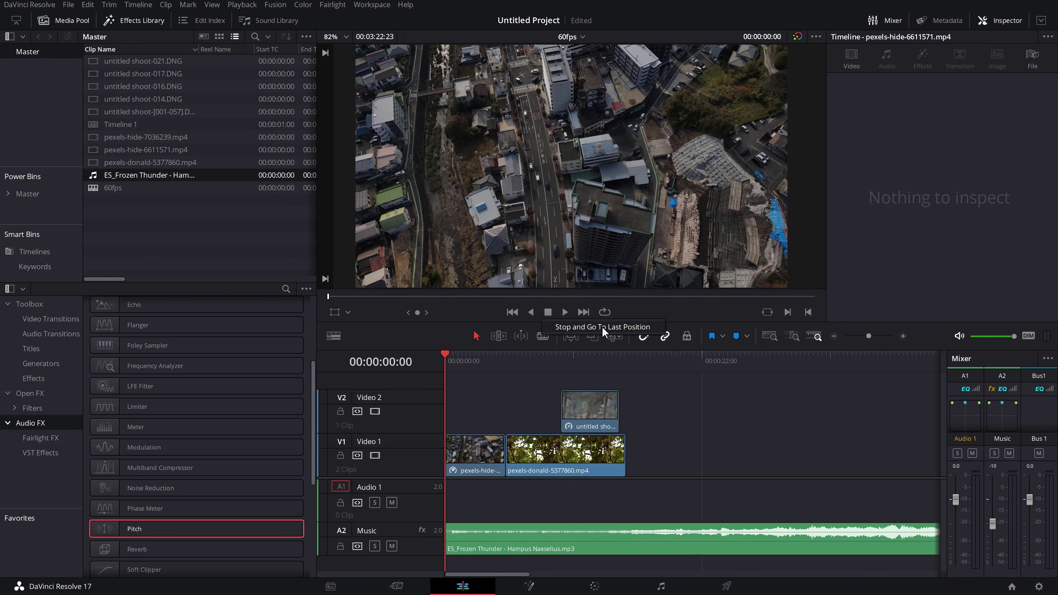
Step: Play from 00:00:01:22 and stop so the playhead jumps back to 00:00:01:22
drag(475, 357, 460, 357)
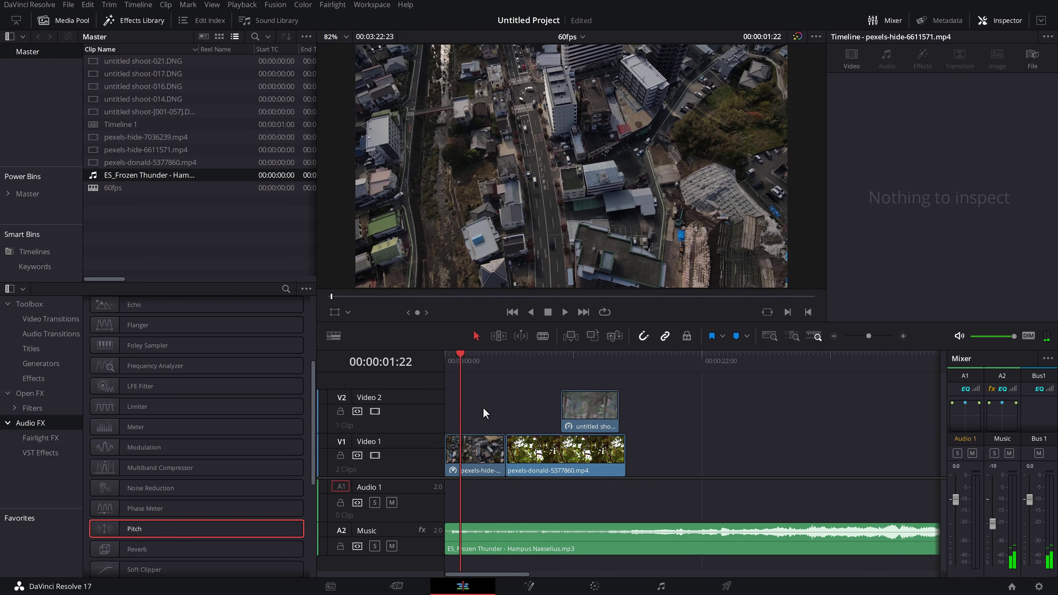
key(space)
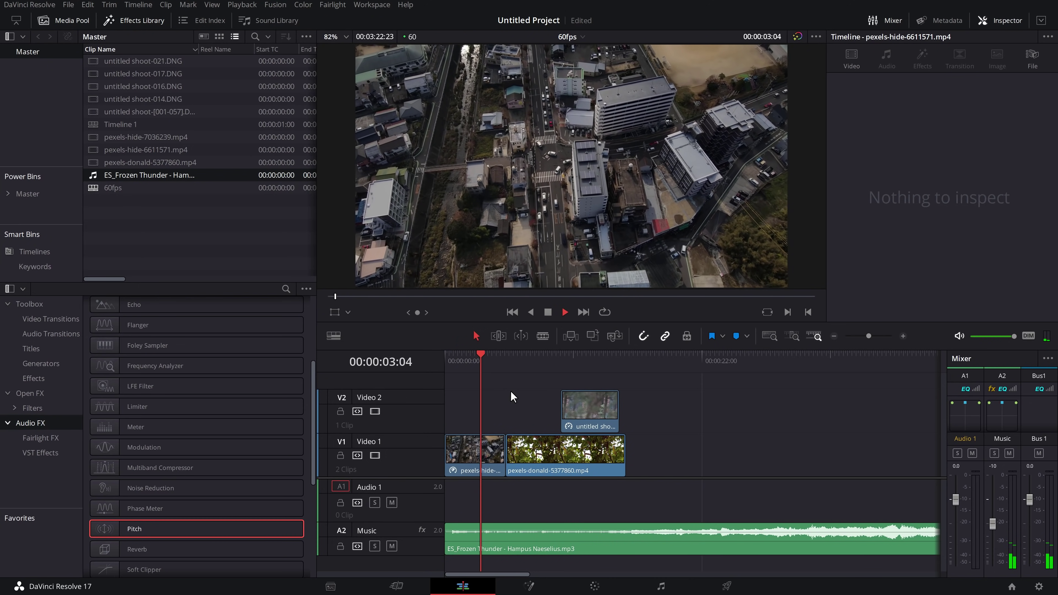
key(space)
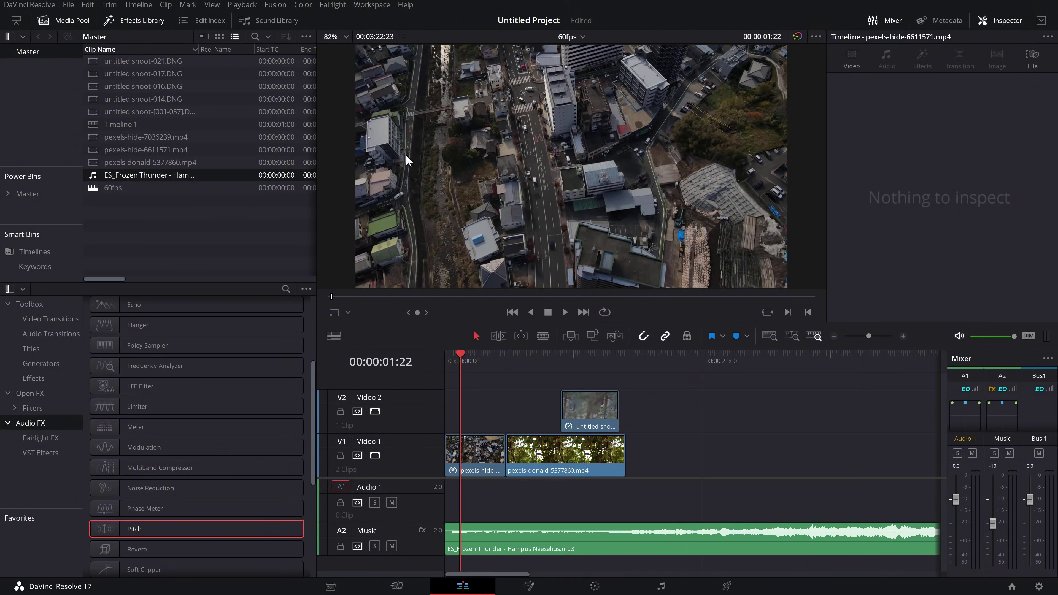
Step: With the playhead at 00:00:05:14, toggle the monitor mute and lower monitoring volume to -42 dB
drag(483, 370, 506, 367)
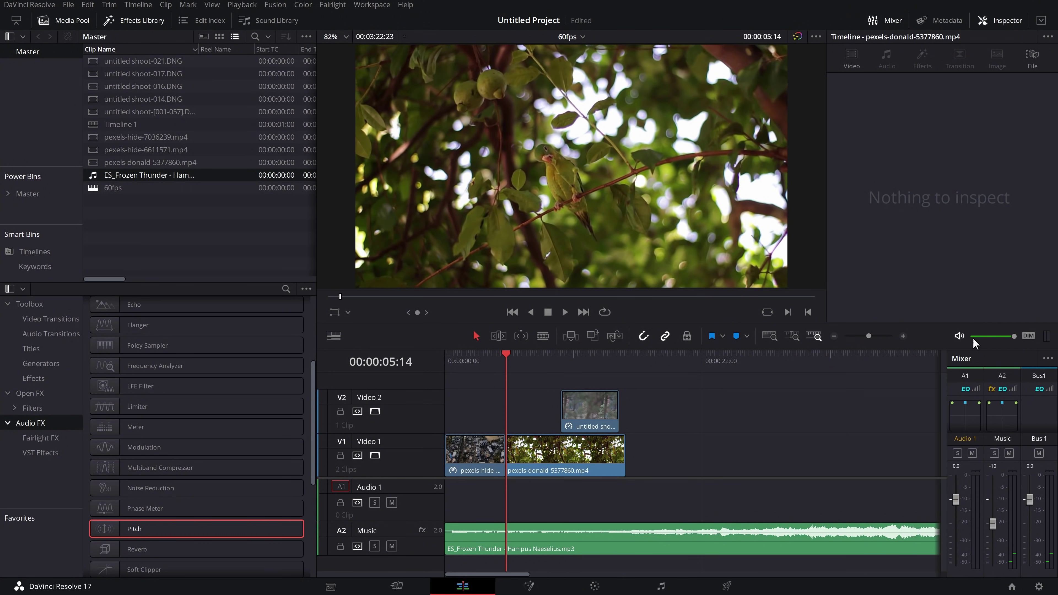
click(959, 337)
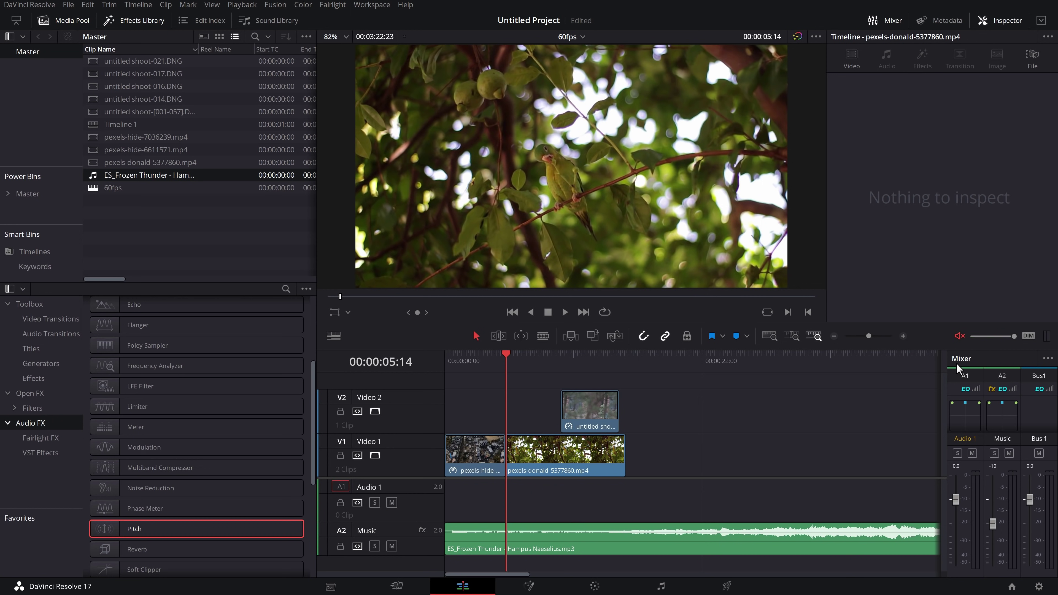
click(960, 336)
mouse_move(1013, 337)
mouse_down()
mouse_move(982, 337)
mouse_move(1030, 341)
mouse_up()
Step: Toggle DIM on the monitoring volume, start timeline playback, and toggle DIM again while it plays
click(1028, 337)
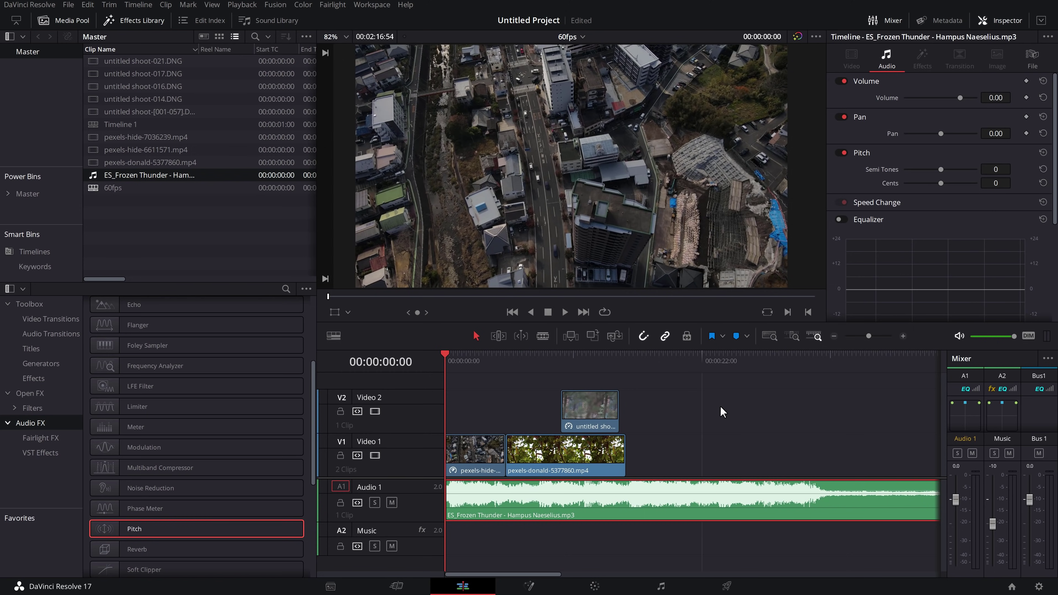
key(space)
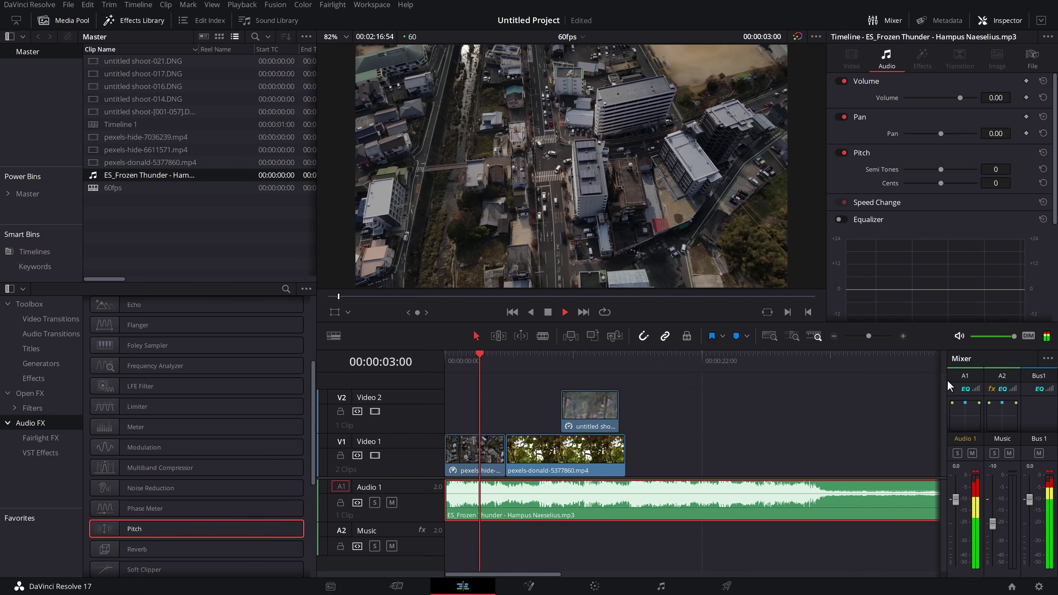
click(1028, 336)
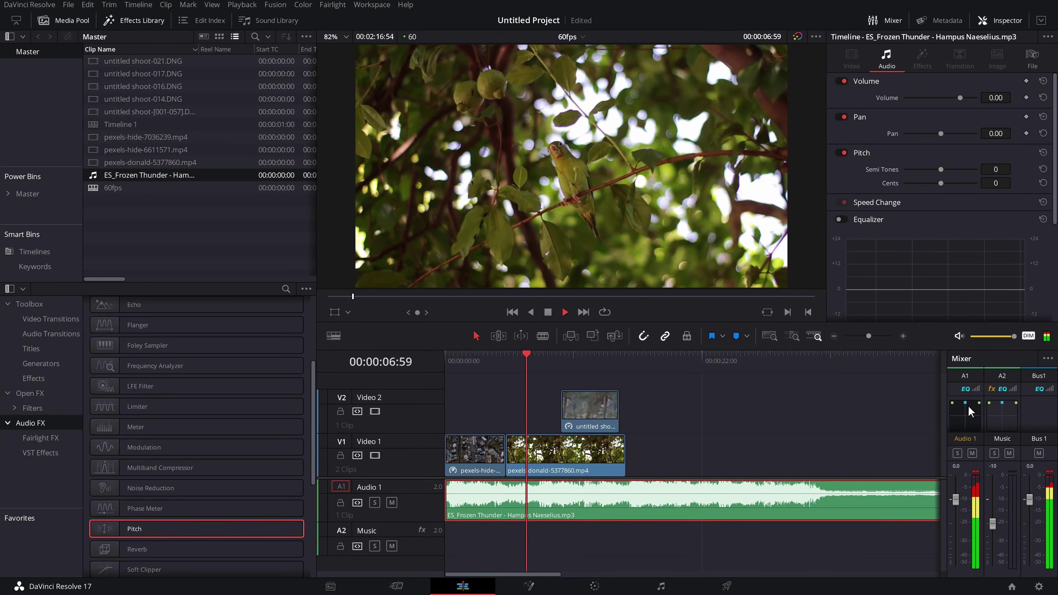